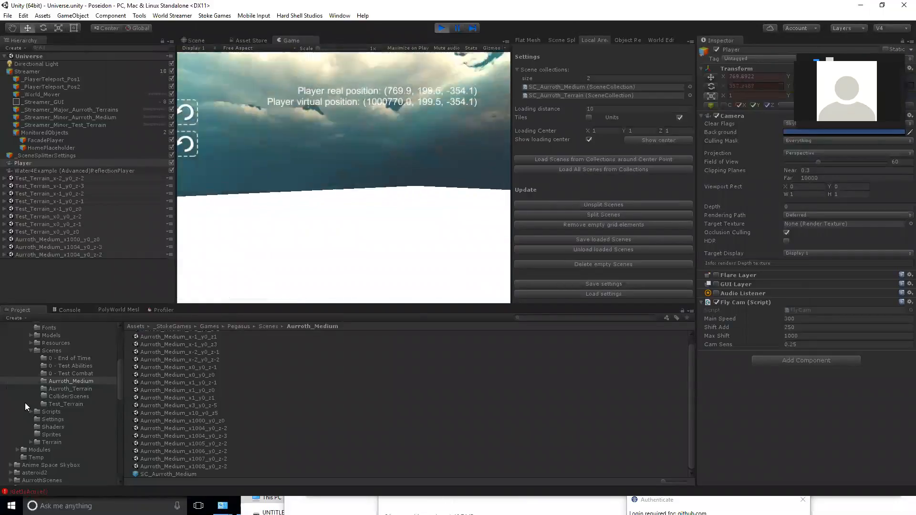
- Fly the player forward over the streamed terrain in the running game to examine how scenes load
{"action": "key", "text": "w"}
{"action": "key", "text": "w"}
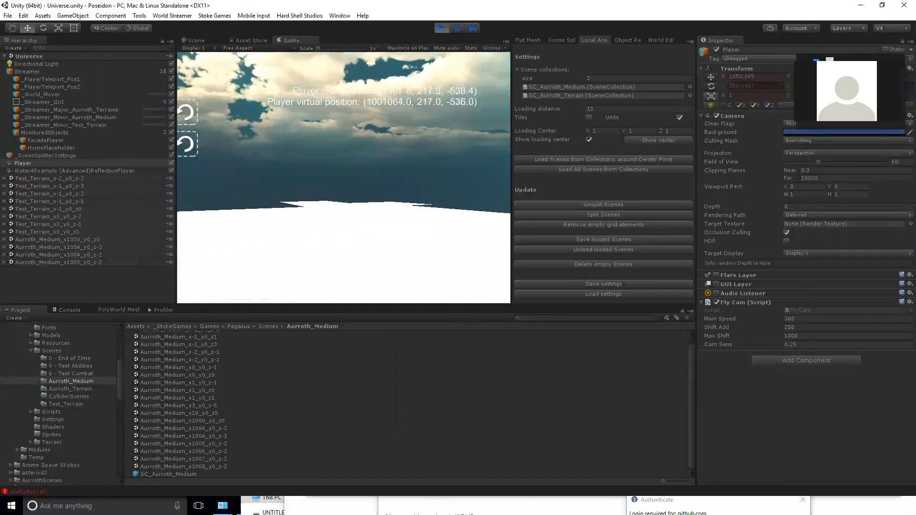
{"action": "key", "text": "w"}
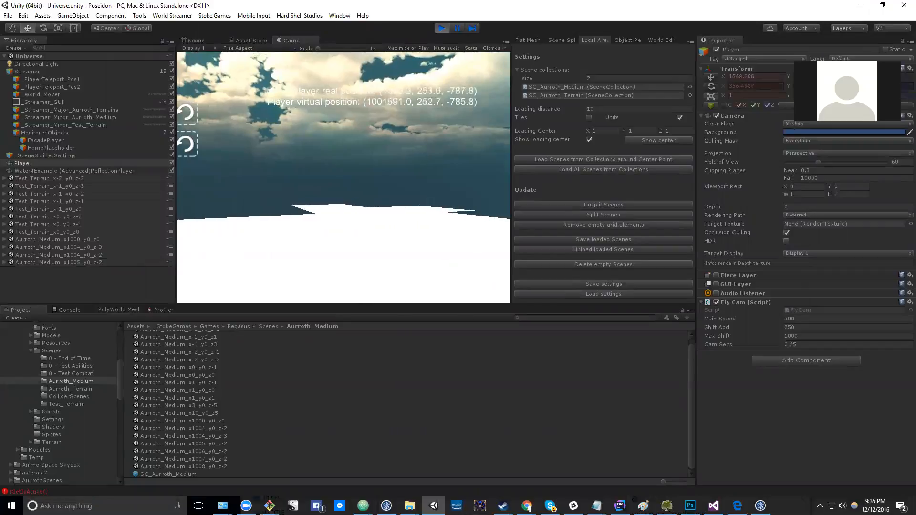
{"action": "key", "text": "w"}
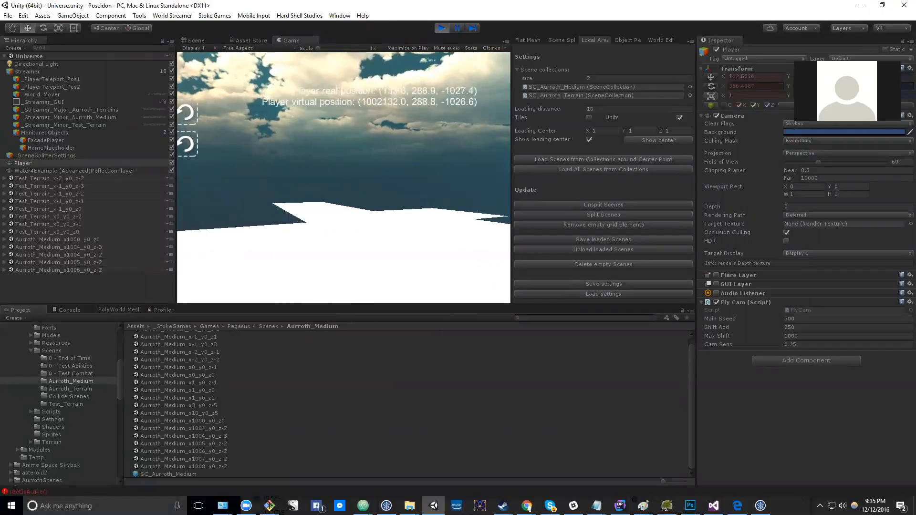
{"action": "key", "text": "w"}
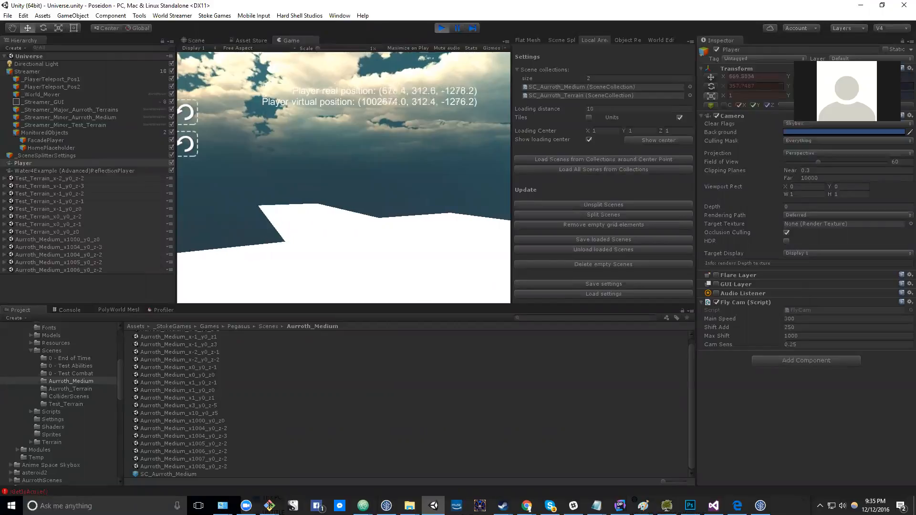
{"action": "key", "text": "w"}
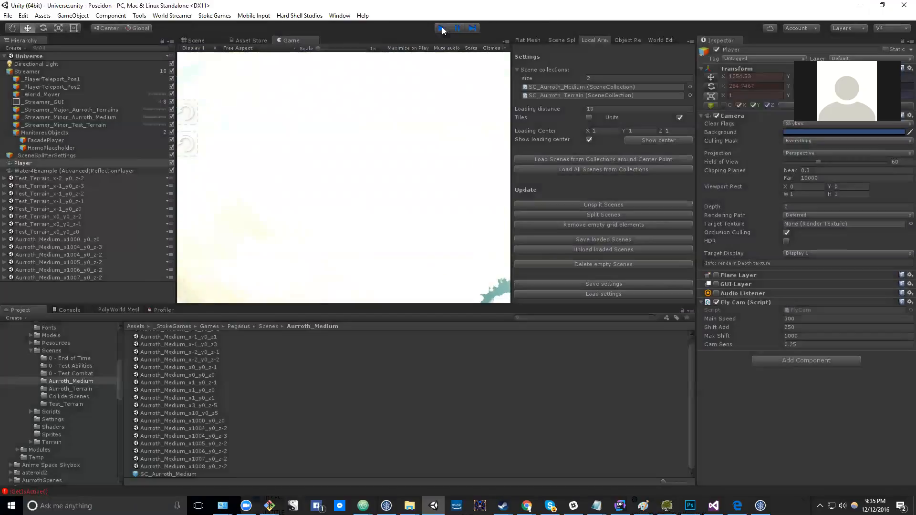
- Stop the running game and load the Builder scene from the world editor tools
{"action": "left_click", "coordinate": [442, 28]}
{"action": "left_click", "coordinate": [47, 55]}
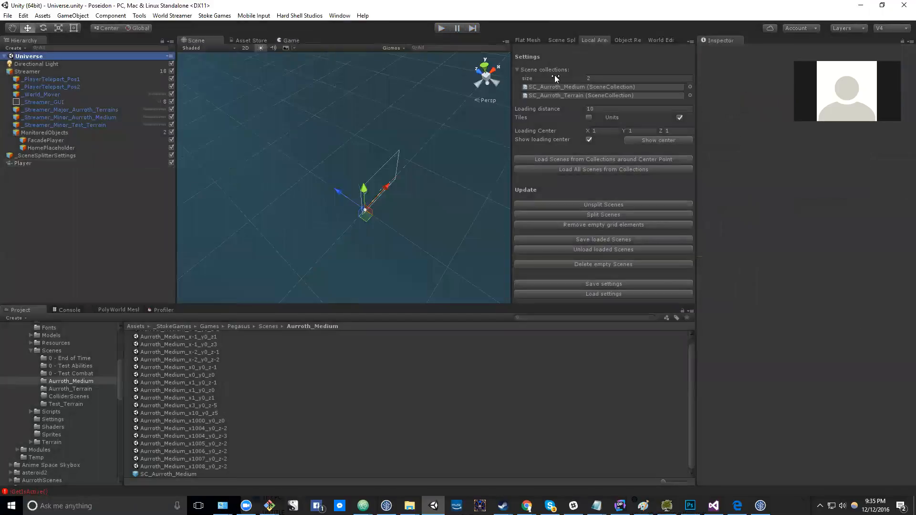
{"action": "left_click", "coordinate": [656, 41]}
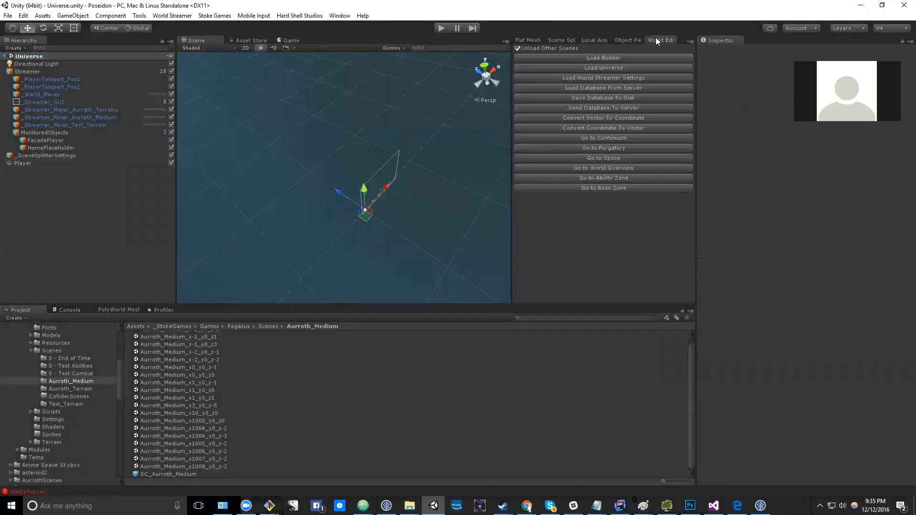
{"action": "left_click", "coordinate": [619, 58]}
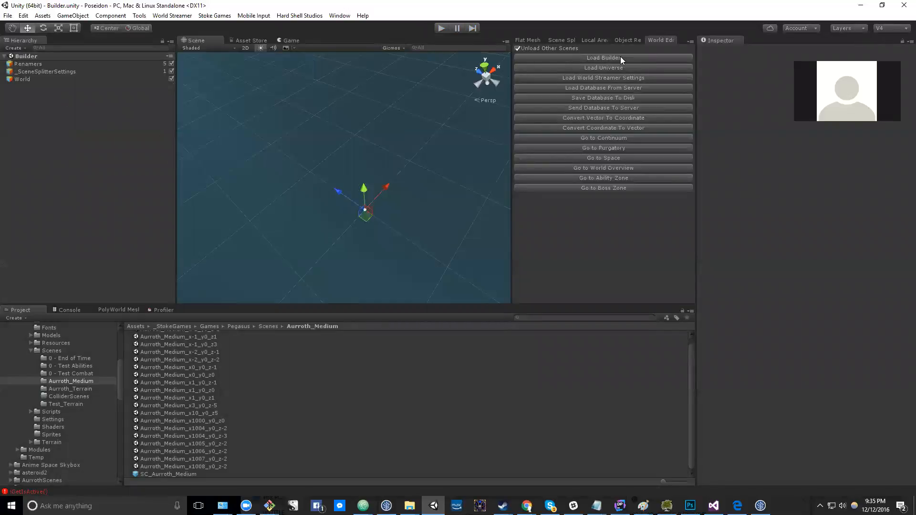
- Expand the Renamers group in the hierarchy and select the World object
{"action": "left_click", "coordinate": [29, 64]}
{"action": "left_click", "coordinate": [4, 64]}
{"action": "left_click", "coordinate": [14, 117]}
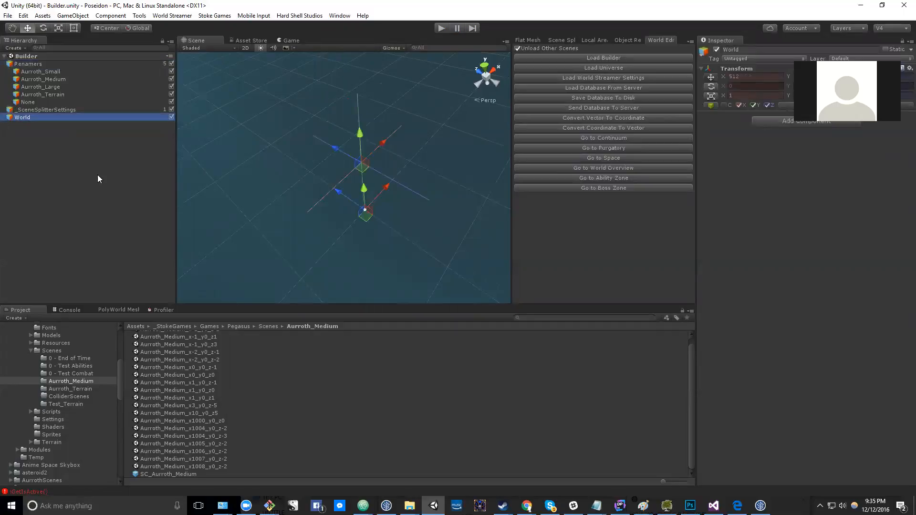
- Set the loading center to X 1000000, Y 0, Z 0, and load the collection scenes around that point
{"action": "left_click", "coordinate": [592, 40]}
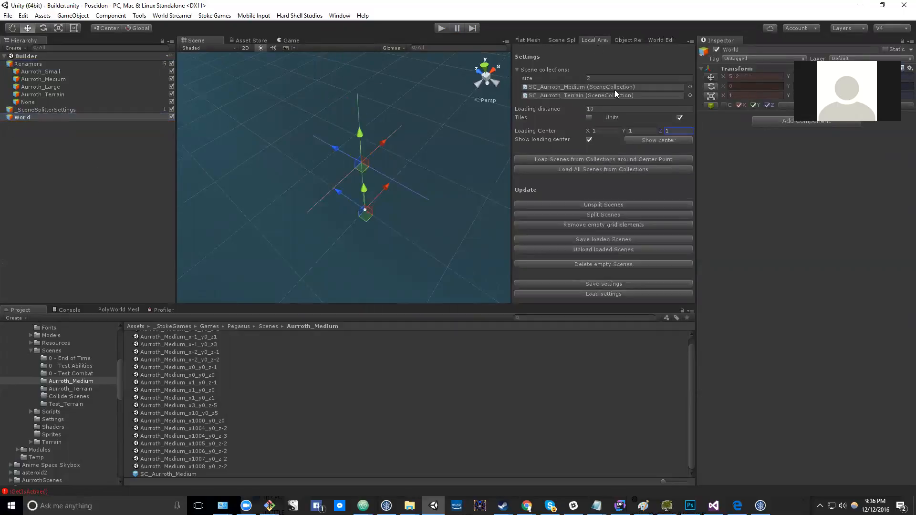
{"action": "left_click", "coordinate": [608, 131]}
{"action": "type", "text": "10000"}
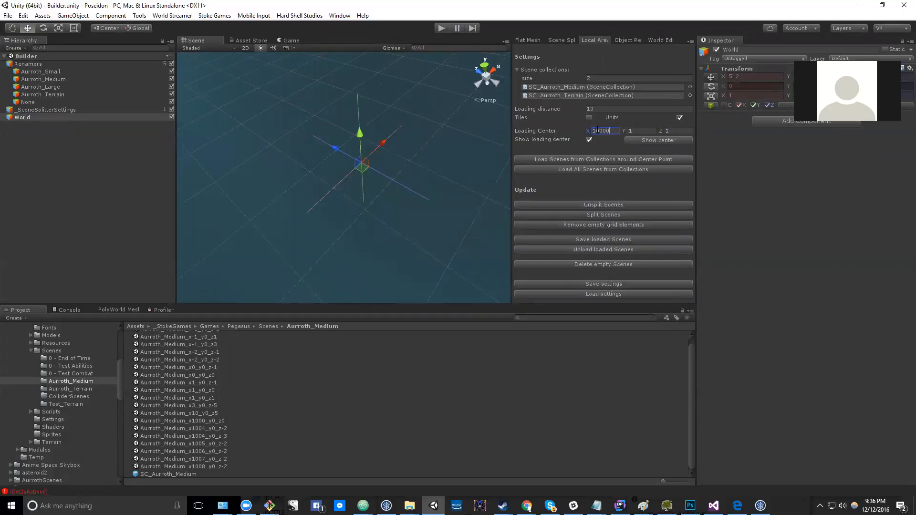
{"action": "type", "text": "--000"}
{"action": "key", "text": "Tab"}
{"action": "type", "text": "0"}
{"action": "key", "text": "Tab"}
{"action": "type", "text": "0"}
{"action": "left_click", "coordinate": [640, 141]}
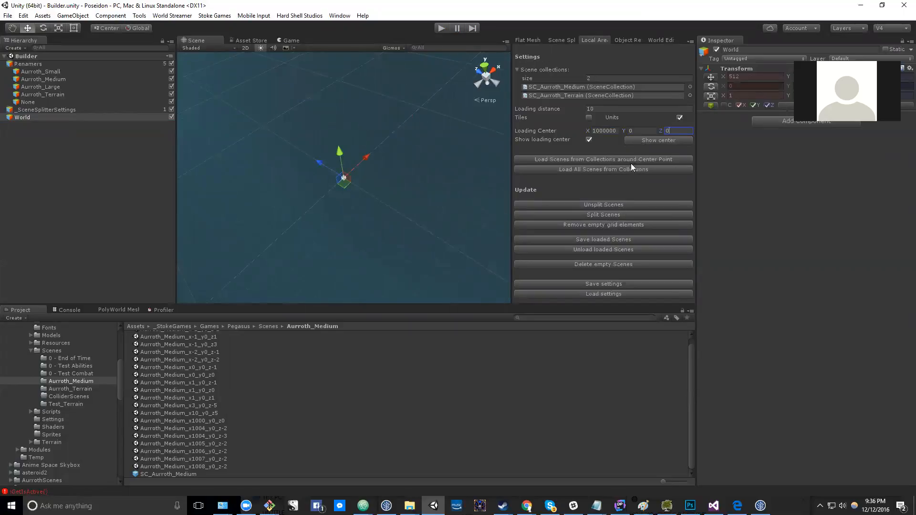
{"action": "left_click", "coordinate": [640, 158]}
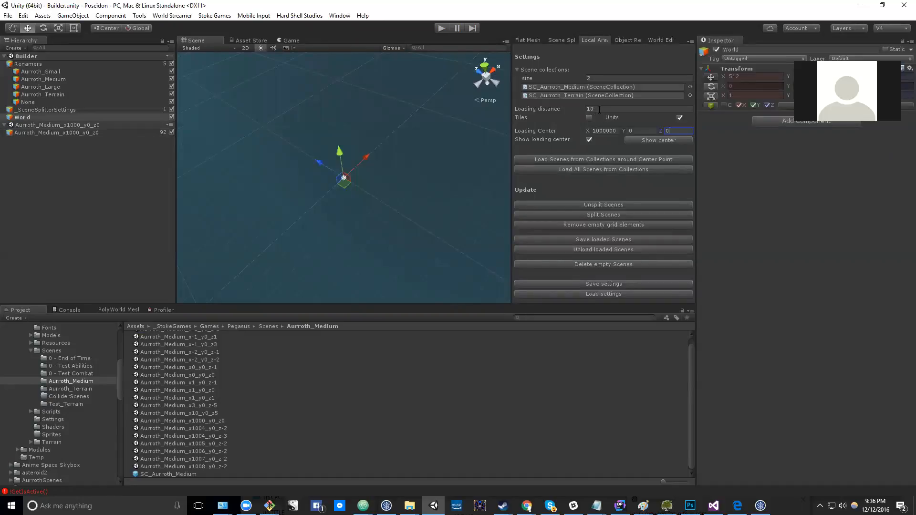
- Expand the Aurroth_Medium_x1000_y0_z0 object and frame it in the scene view
{"action": "left_click", "coordinate": [10, 132]}
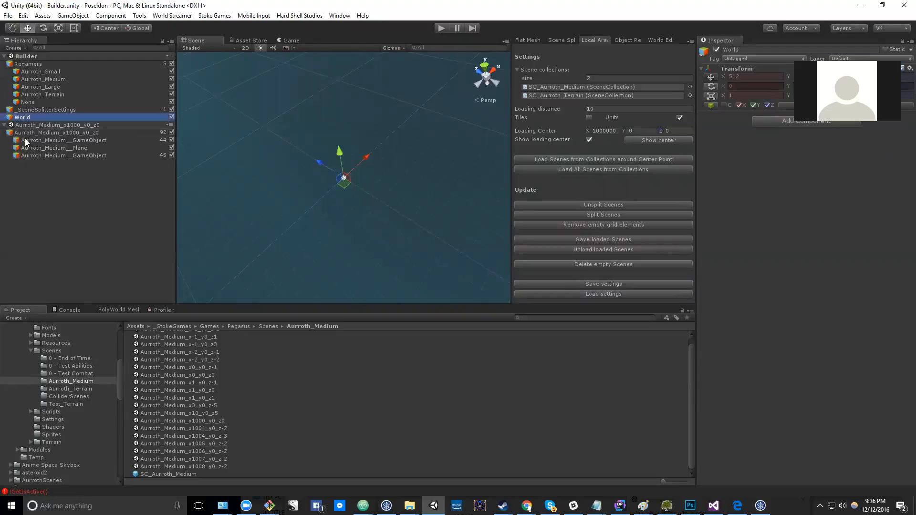
{"action": "left_click", "coordinate": [53, 133]}
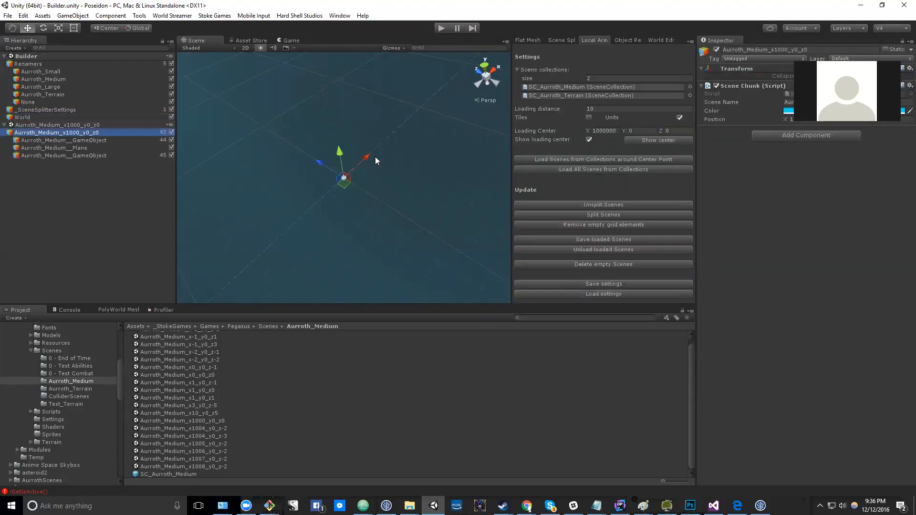
{"action": "key", "text": "f"}
{"action": "scroll", "coordinate": [378, 166], "scroll_direction": "up", "scroll_amount": 6}
{"action": "scroll", "coordinate": [378, 164], "scroll_direction": "up", "scroll_amount": 3}
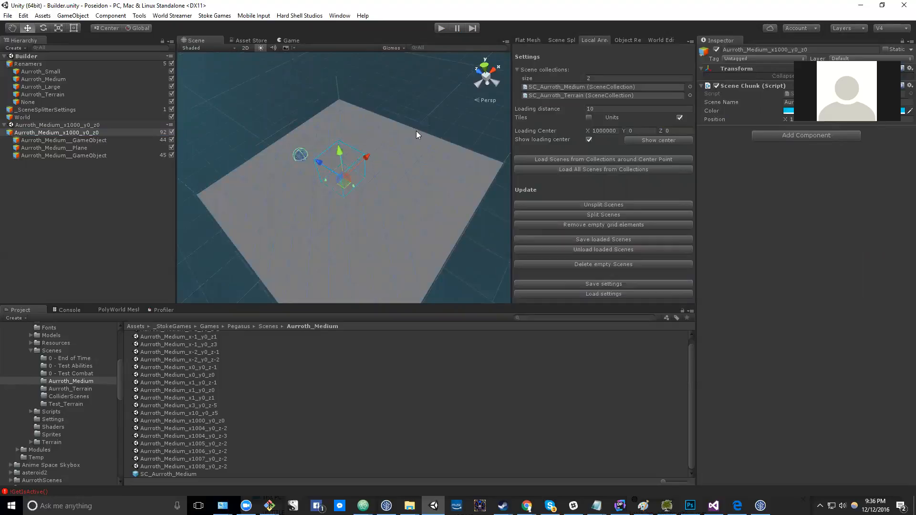
- Set the loading distance to 10000 and load the collection scenes around the center point again
{"action": "left_click", "coordinate": [614, 109]}
{"action": "type", "text": "000"}
{"action": "left_click", "coordinate": [628, 159]}
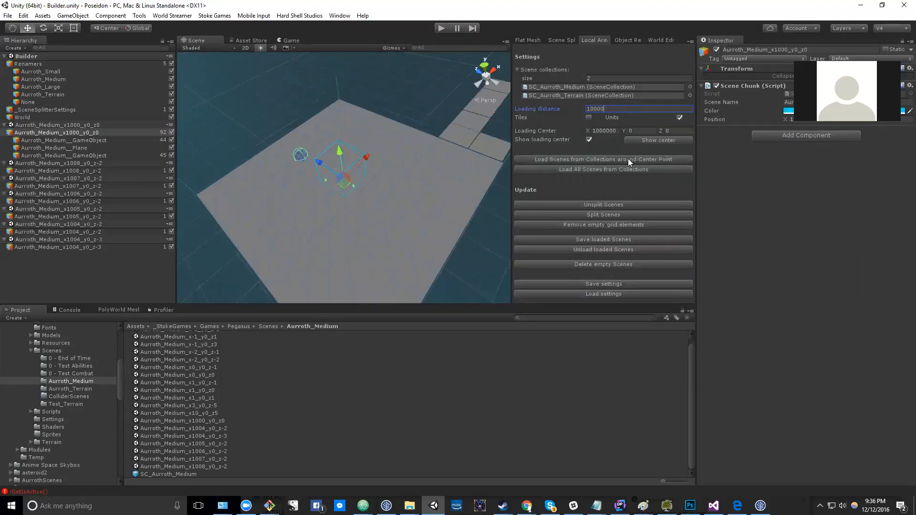
{"action": "middle_click_drag", "start_coordinate": [403, 144], "coordinate": [358, 181]}
{"action": "left_click", "coordinate": [608, 109]}
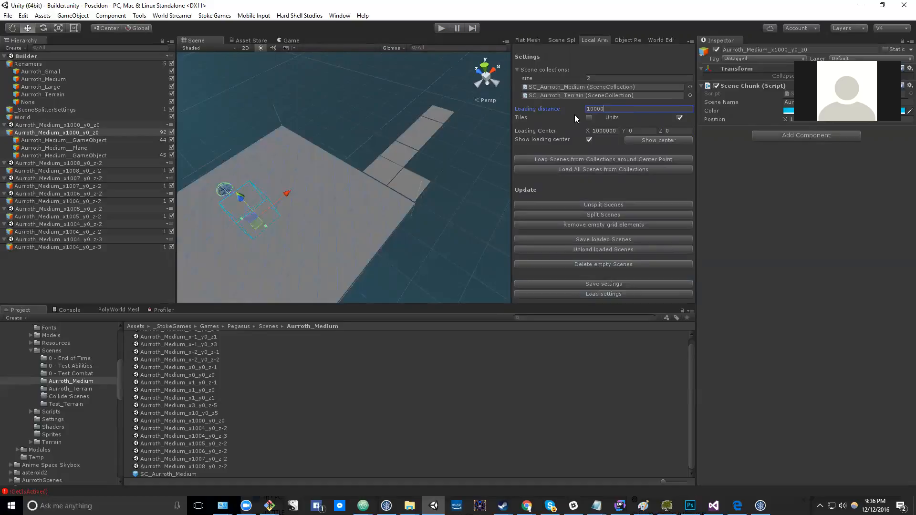
- Frame the Aurroth_Medium_x1008_y0_z-2 chunk object in the scene view
{"action": "left_click", "coordinate": [71, 171]}
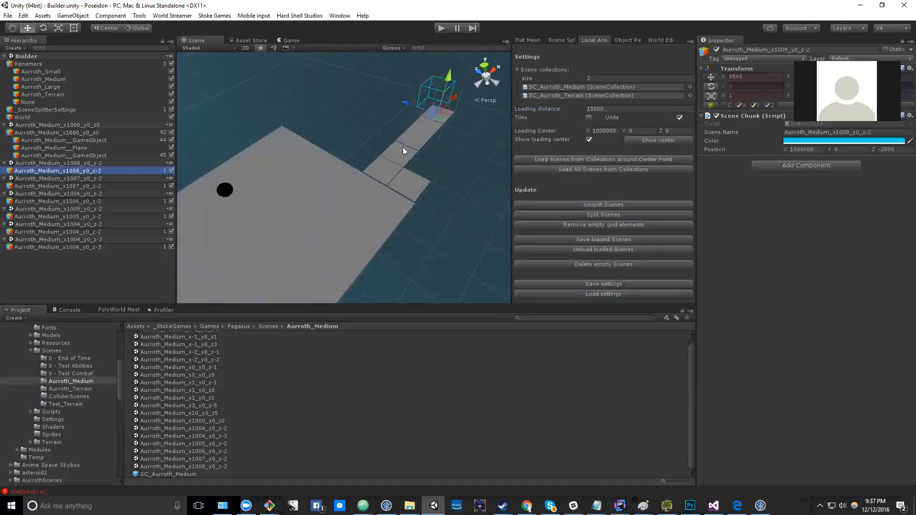
{"action": "key", "text": "f"}
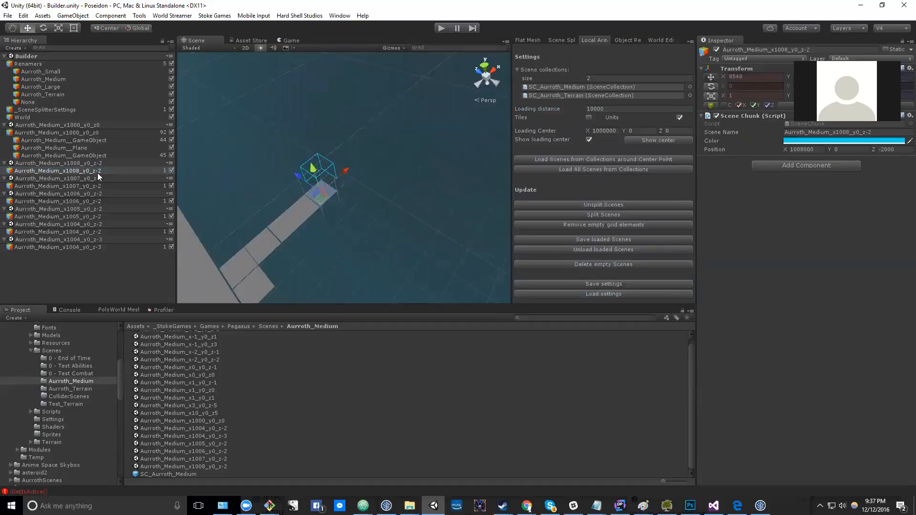
{"action": "left_click", "coordinate": [98, 172]}
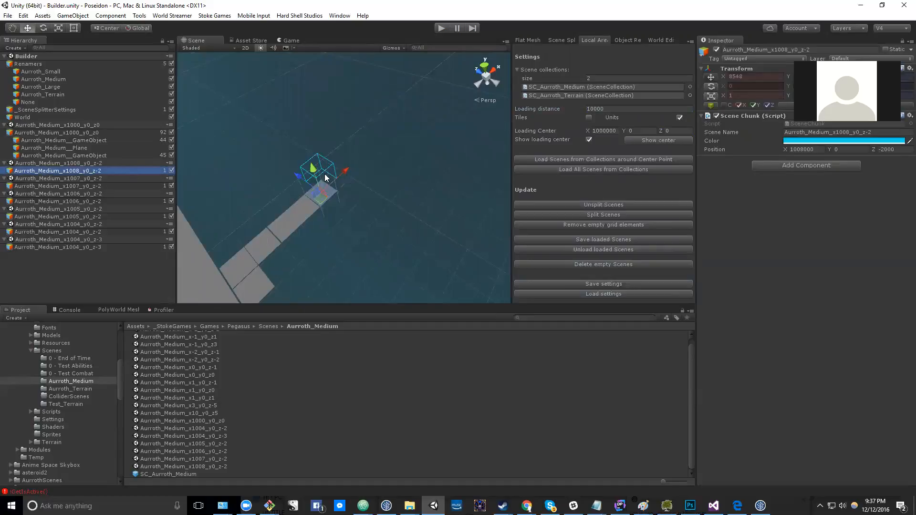
- Unsplit the loaded scenes into the Builder scene and unload the emptied chunk scenes
{"action": "left_click", "coordinate": [609, 205]}
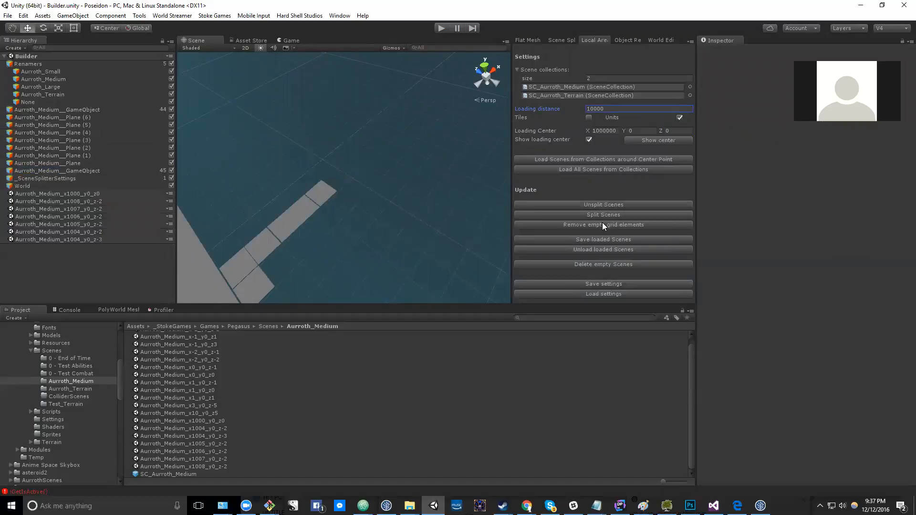
{"action": "left_click", "coordinate": [603, 249]}
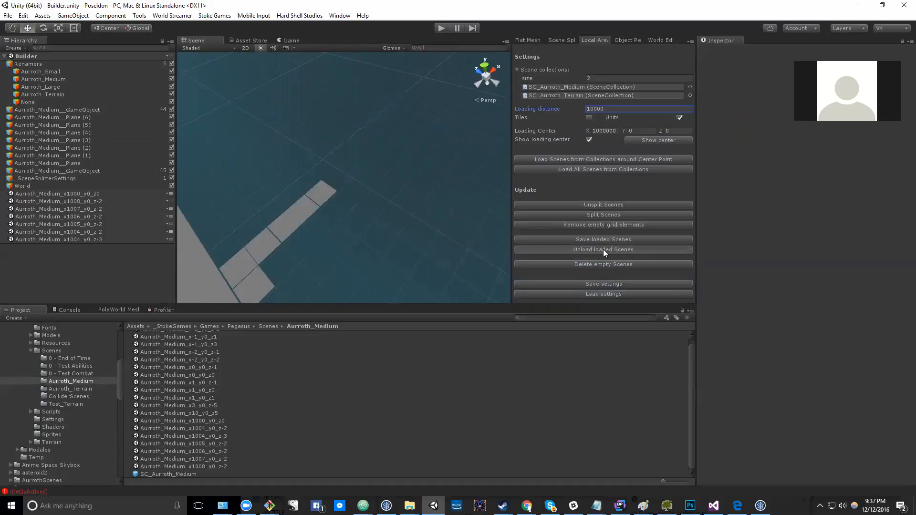
- Duplicate Aurroth_Medium__Plane (6), list the copy above it, and move it beside the plane strip at X about 6530
{"action": "left_click", "coordinate": [89, 117]}
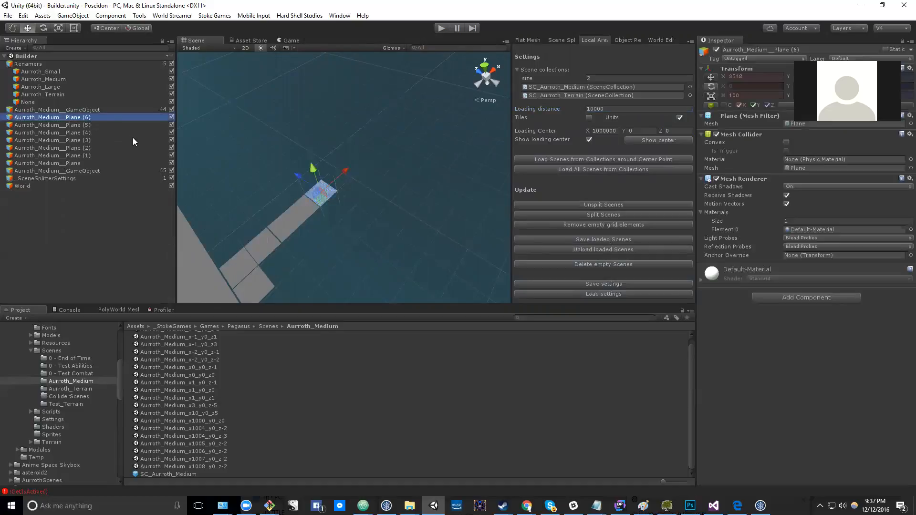
{"action": "key", "text": "ctrl+d"}
{"action": "left_click_drag", "start_coordinate": [84, 177], "coordinate": [87, 114]}
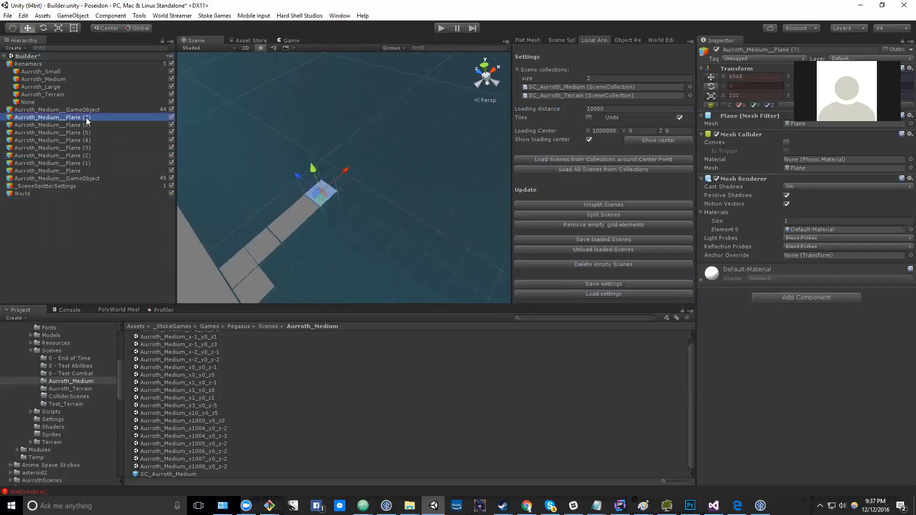
{"action": "left_click_drag", "start_coordinate": [345, 172], "coordinate": [365, 158]}
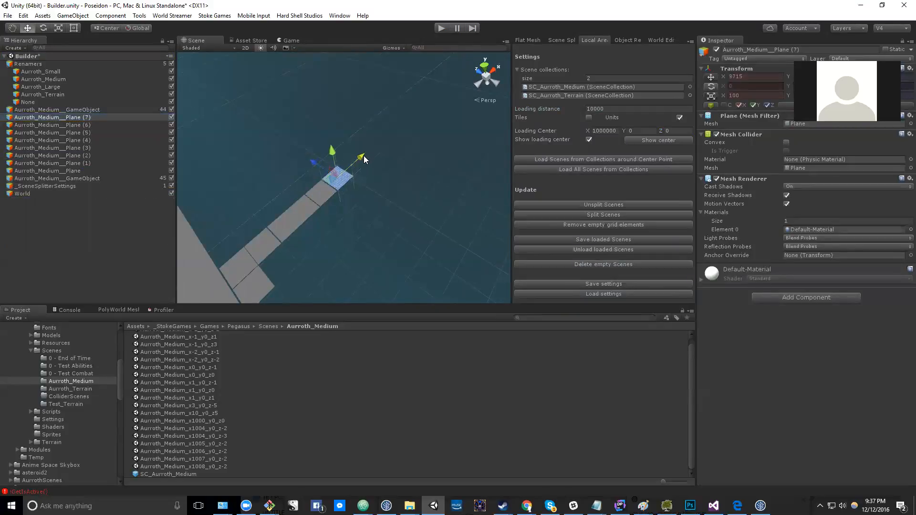
{"action": "left_click_drag", "start_coordinate": [311, 162], "coordinate": [335, 198]}
{"action": "left_click_drag", "start_coordinate": [393, 183], "coordinate": [340, 219]}
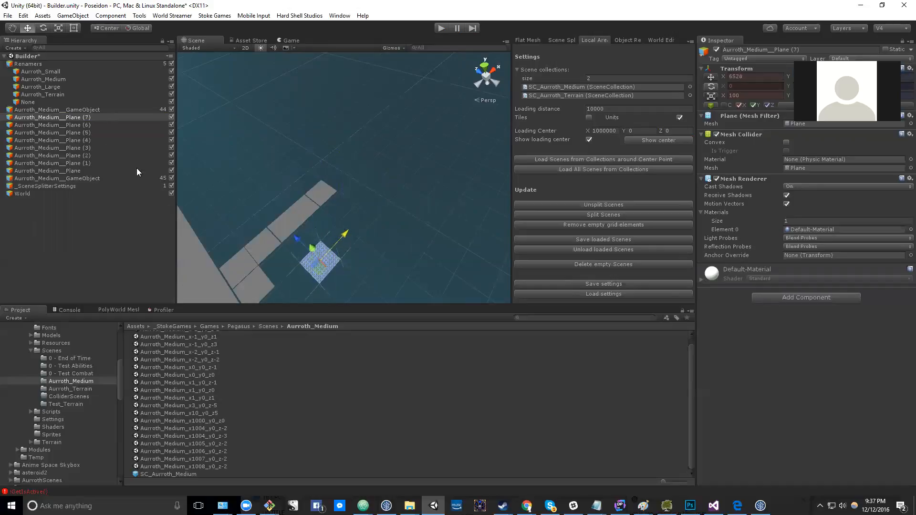
- Move all Aurroth_Medium planes and both Aurroth_Medium__GameObject groups into the None container under Renamers
{"action": "left_click", "coordinate": [69, 123]}
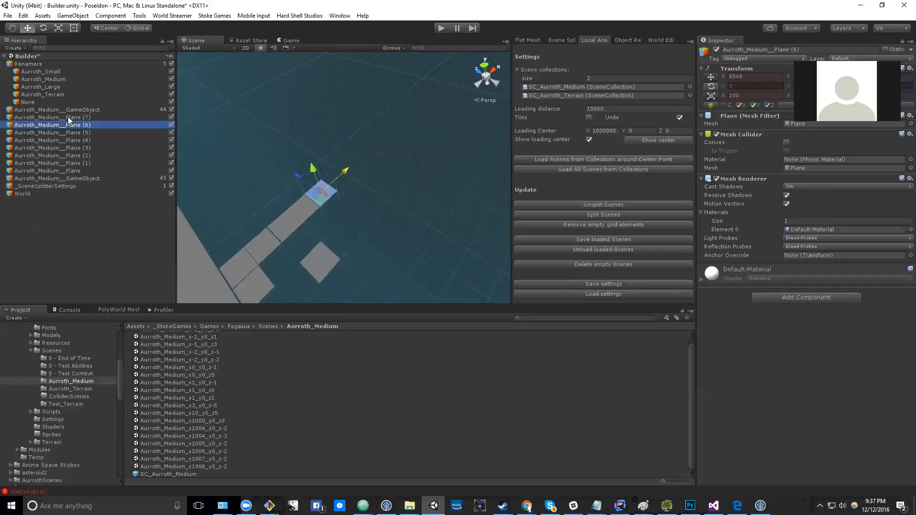
{"action": "left_click", "coordinate": [69, 119]}
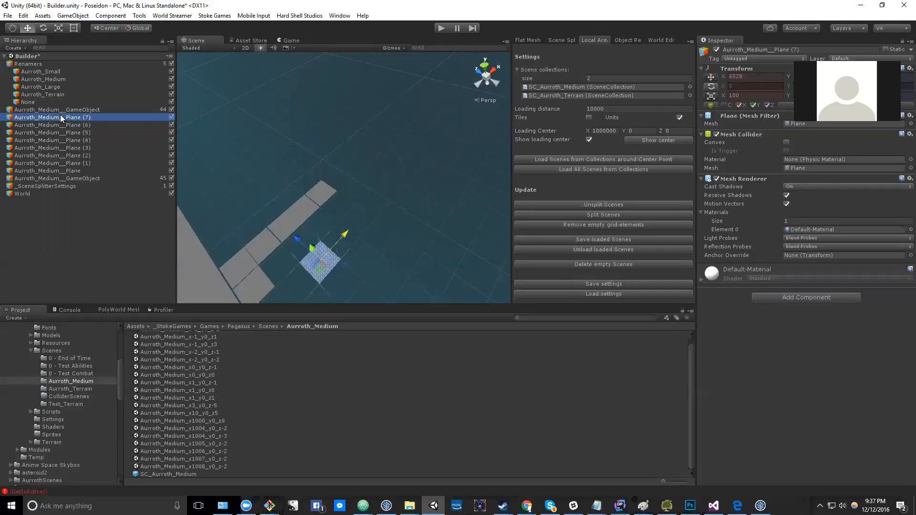
{"action": "key", "text": "Up"}
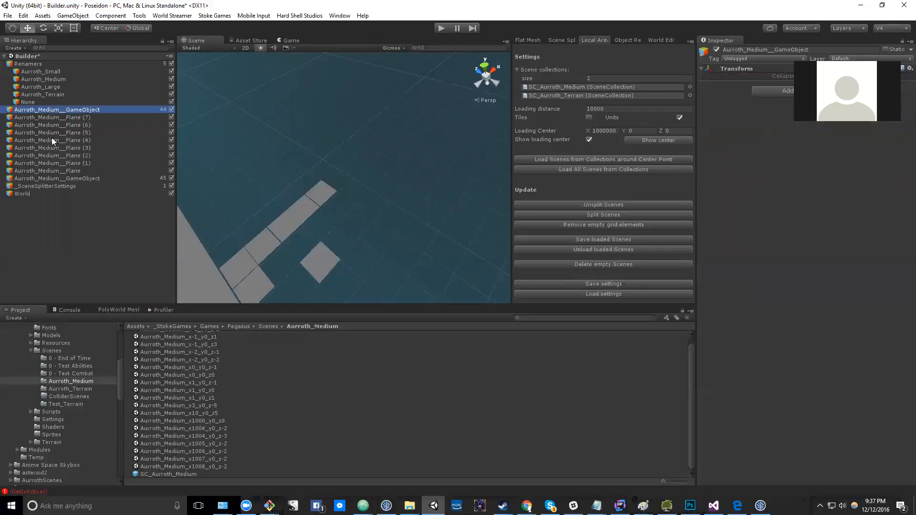
{"action": "left_click", "coordinate": [69, 179], "text": "shift"}
{"action": "left_click_drag", "start_coordinate": [57, 128], "coordinate": [29, 101]}
- Use the object renamer to strip the Aurroth_Medium prefix from the objects inside the None container
{"action": "left_click", "coordinate": [31, 99]}
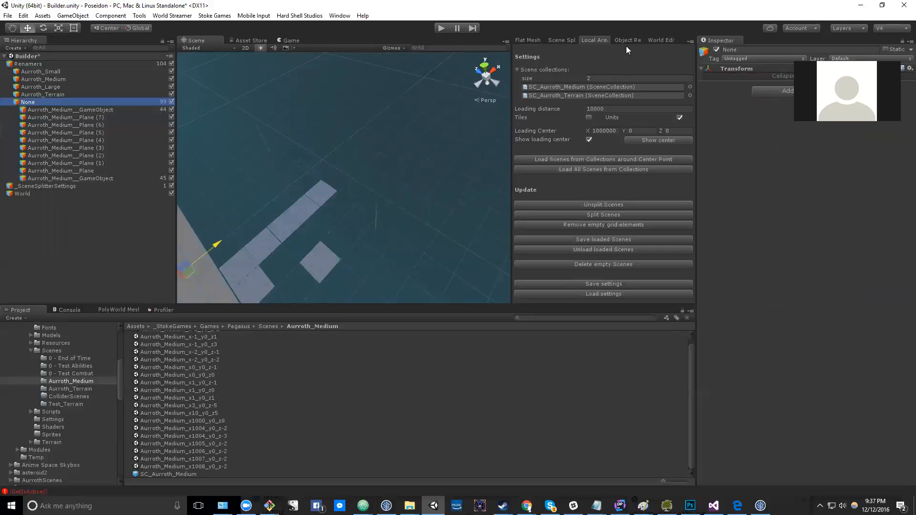
{"action": "left_click", "coordinate": [624, 41]}
{"action": "left_click", "coordinate": [583, 70]}
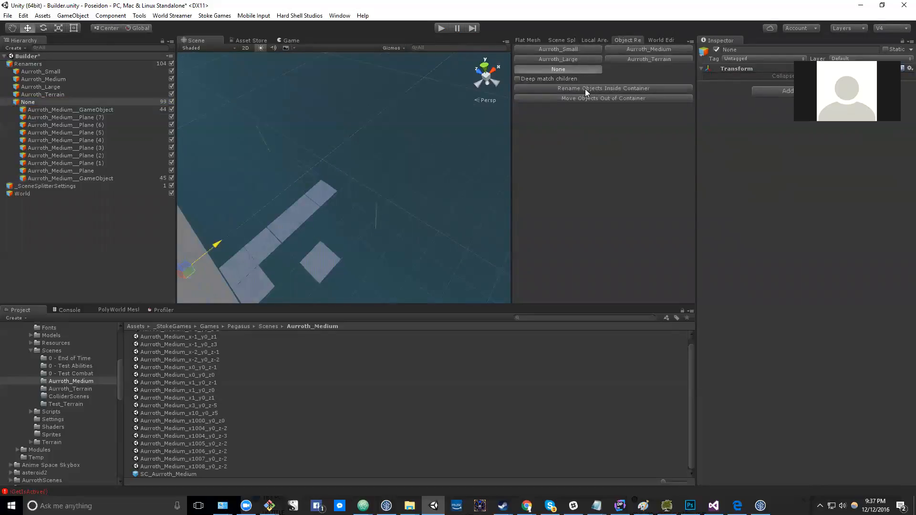
{"action": "left_click", "coordinate": [591, 89]}
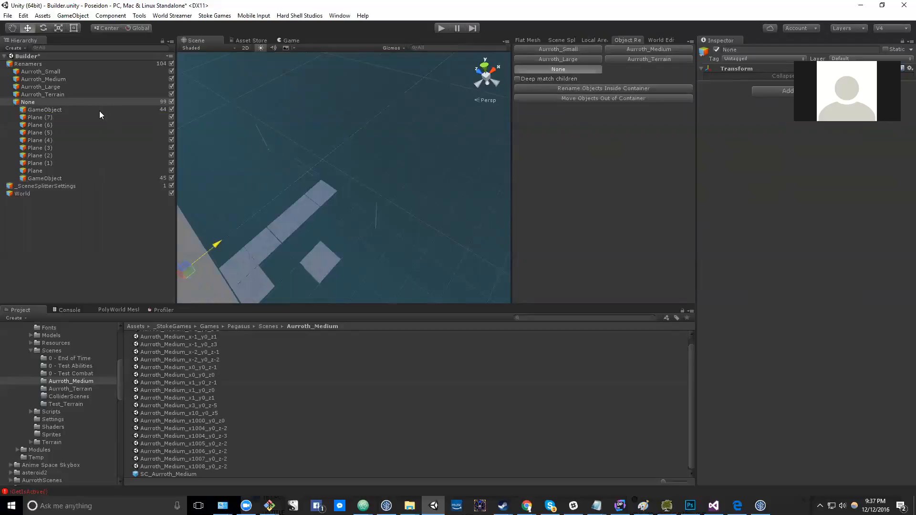
- Move all the objects in the None container, from the first GameObject to the last, into the Aurroth_Medium container
{"action": "left_click", "coordinate": [43, 109]}
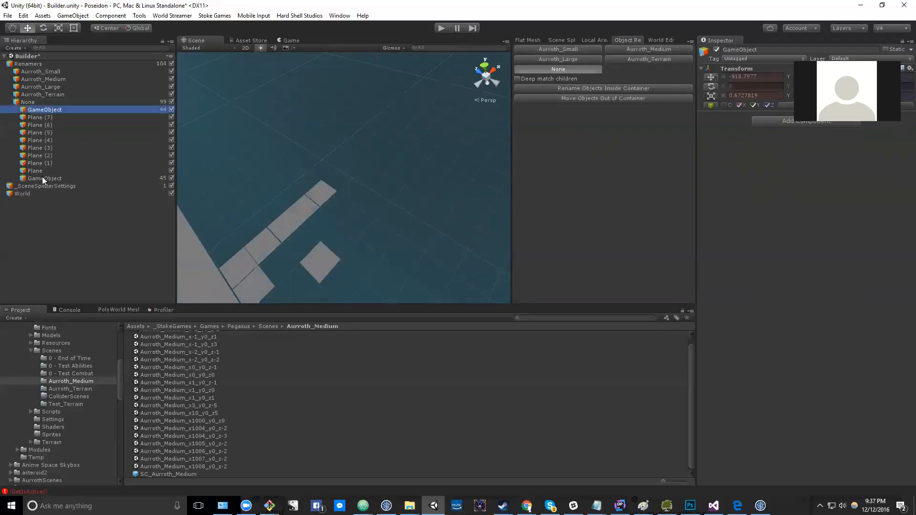
{"action": "left_click", "coordinate": [43, 178], "text": "shift"}
{"action": "left_click", "coordinate": [645, 49]}
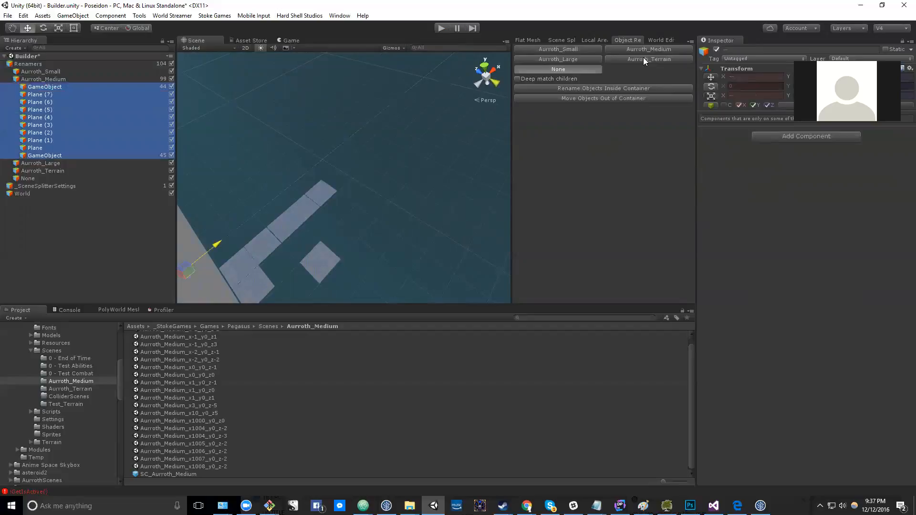
- Add the Aurroth_Medium prefix to the objects in that container, move them to the scene root above Renamers, and save
{"action": "left_click", "coordinate": [606, 88]}
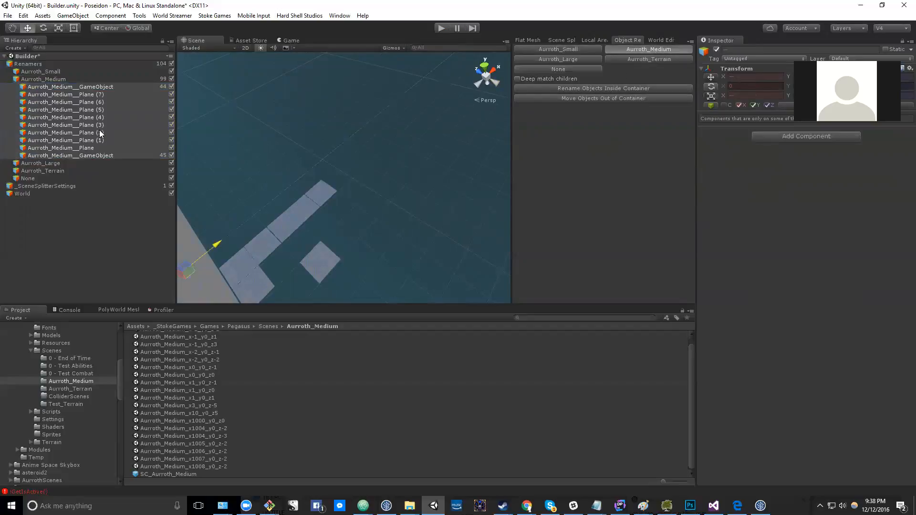
{"action": "left_click", "coordinate": [74, 94]}
{"action": "left_click_drag", "start_coordinate": [74, 91], "coordinate": [24, 62]}
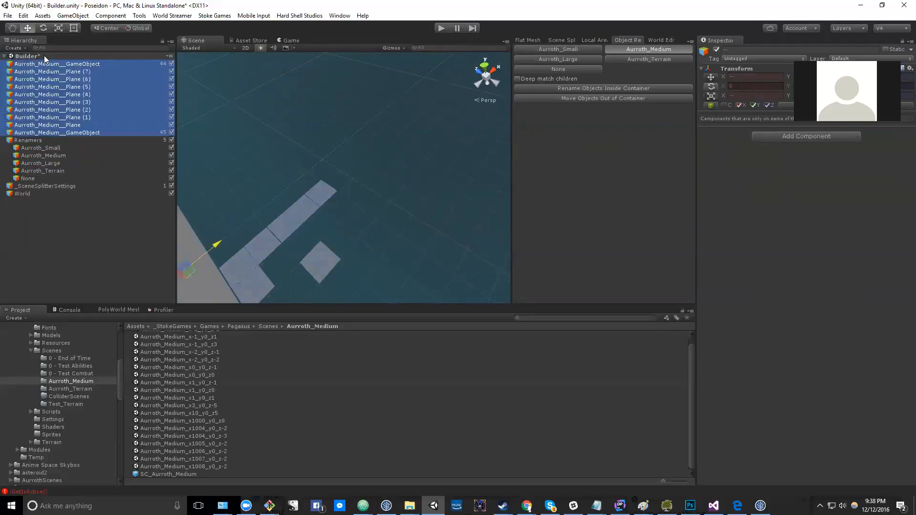
{"action": "left_click", "coordinate": [23, 193]}
{"action": "left_click", "coordinate": [43, 64]}
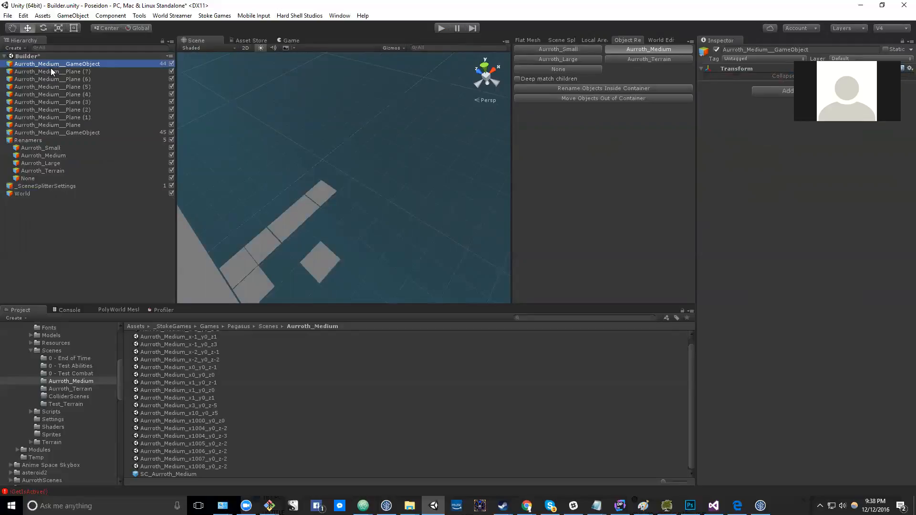
{"action": "key", "text": "ctrl+s"}
- Examine the local area loading settings and show the loading center at X 1000000 with its surrounding bounds in the scene
{"action": "left_click", "coordinate": [659, 40]}
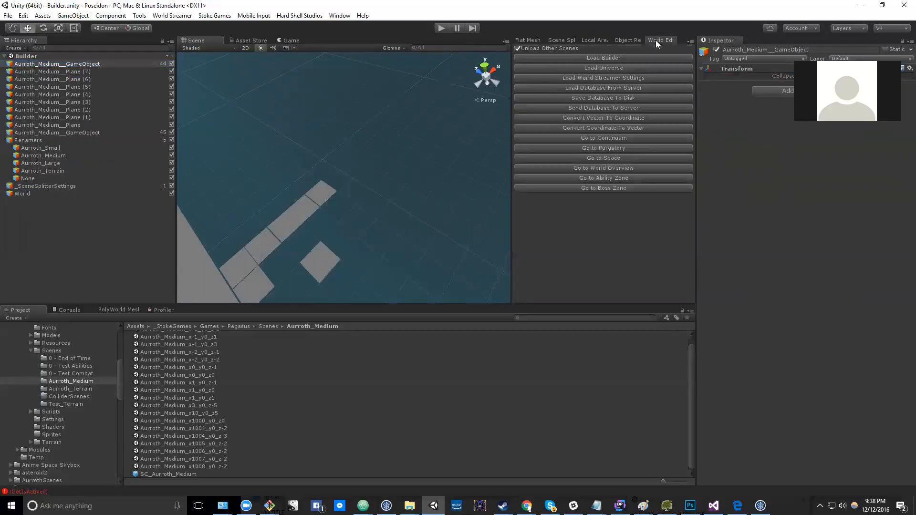
{"action": "left_click", "coordinate": [591, 40]}
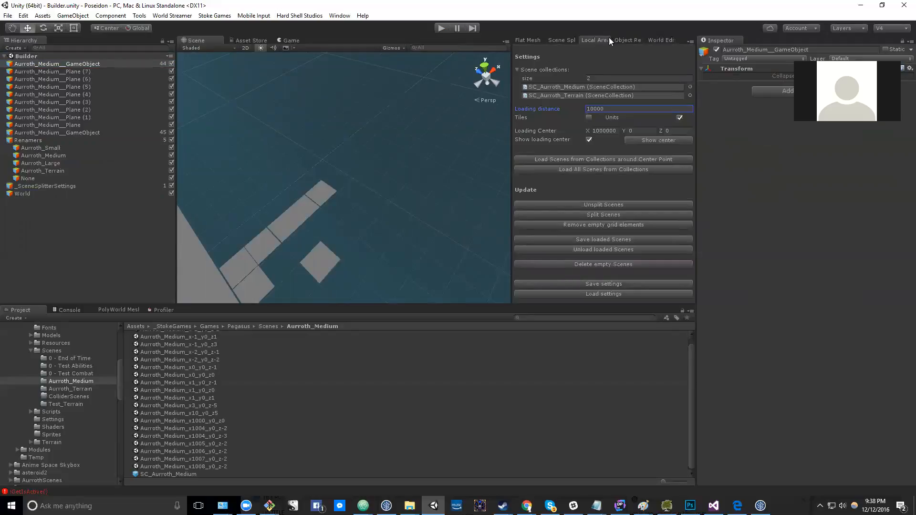
{"action": "left_click", "coordinate": [606, 131]}
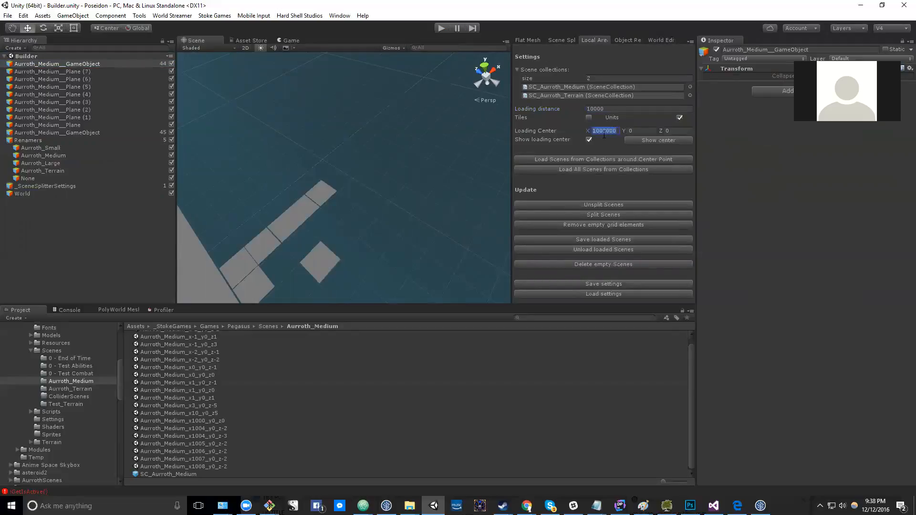
{"action": "left_click", "coordinate": [634, 130]}
{"action": "middle_click_drag", "start_coordinate": [282, 201], "coordinate": [434, 99]}
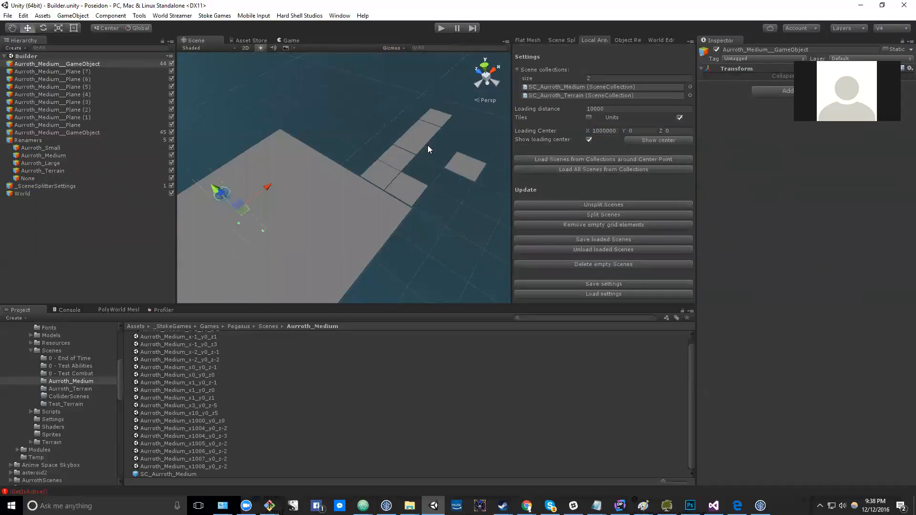
{"action": "left_click", "coordinate": [621, 109]}
{"action": "left_click", "coordinate": [614, 132]}
{"action": "left_click", "coordinate": [650, 140]}
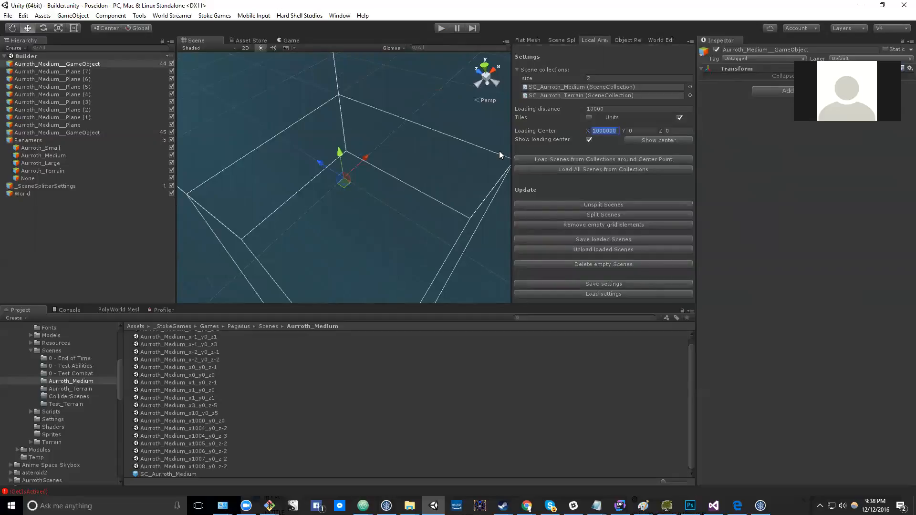
{"action": "middle_click_drag", "start_coordinate": [311, 217], "coordinate": [301, 173]}
{"action": "scroll", "coordinate": [374, 146], "scroll_direction": "down", "scroll_amount": 5}
{"action": "middle_click_drag", "start_coordinate": [374, 147], "coordinate": [348, 184]}
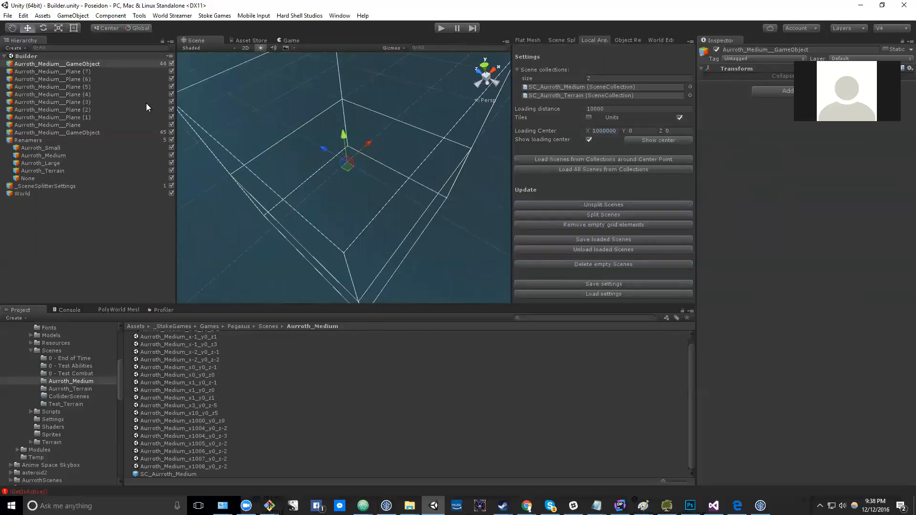
- Frame Aurroth_Medium__Plane (5) in the scene and split all the Aurroth_Medium objects into their scene chunks
{"action": "left_click", "coordinate": [71, 87]}
{"action": "key", "text": "f"}
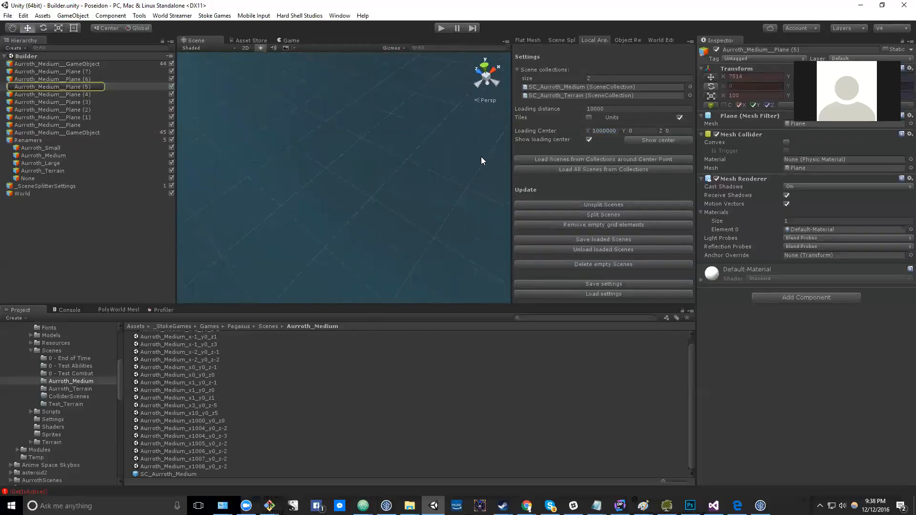
{"action": "scroll", "coordinate": [379, 144], "scroll_direction": "down", "scroll_amount": 2}
{"action": "middle_click_drag", "start_coordinate": [315, 206], "coordinate": [378, 99]}
{"action": "scroll", "coordinate": [378, 99], "scroll_direction": "up", "scroll_amount": 2}
{"action": "scroll", "coordinate": [382, 165], "scroll_direction": "down", "scroll_amount": 5}
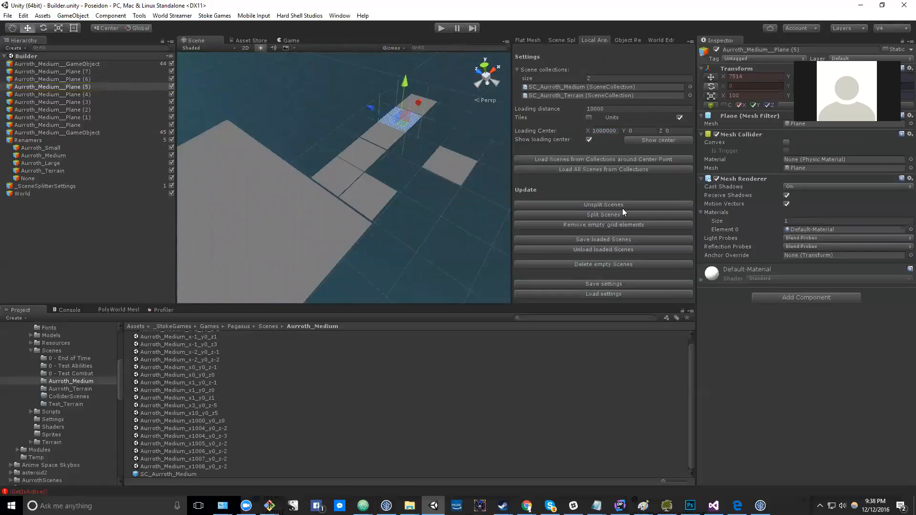
{"action": "left_click", "coordinate": [611, 215]}
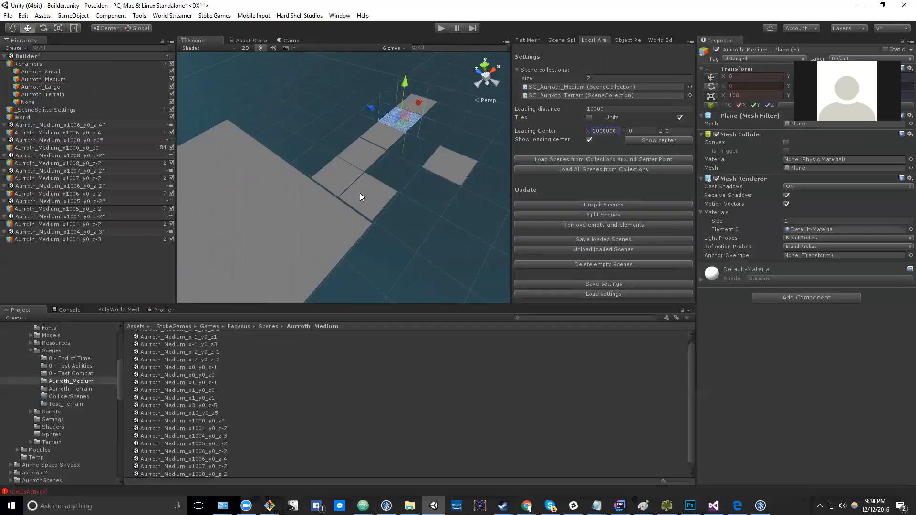
- Trace the detached plane to its chunk, select Aurroth_Medium_x1006_y0_z-4, and save all the open scenes
{"action": "left_click", "coordinate": [440, 174]}
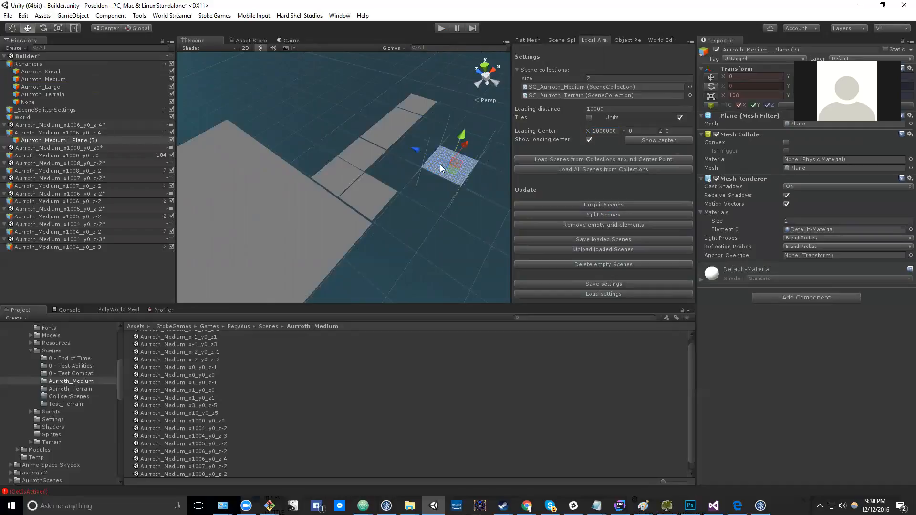
{"action": "left_click", "coordinate": [103, 134]}
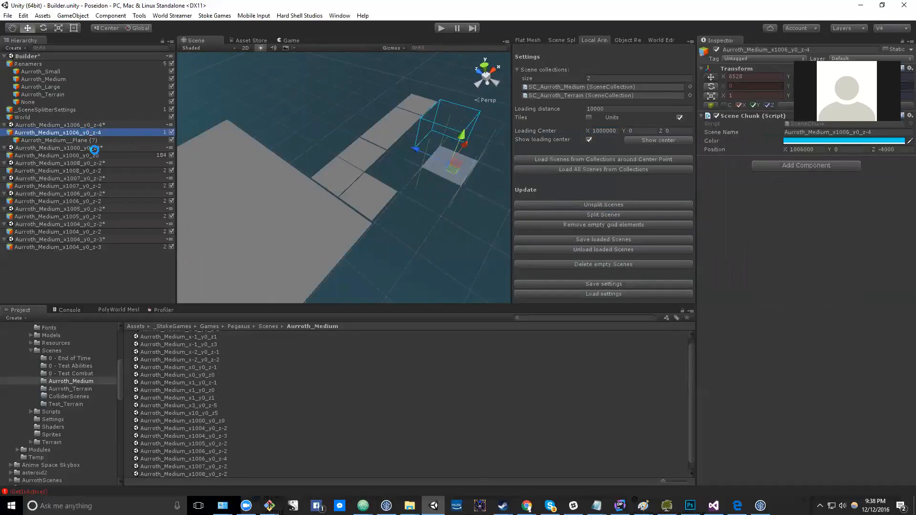
{"action": "key", "text": "ctrl+s"}
- Load the Universe scene from the world editor tools and start play mode
{"action": "left_click", "coordinate": [656, 41]}
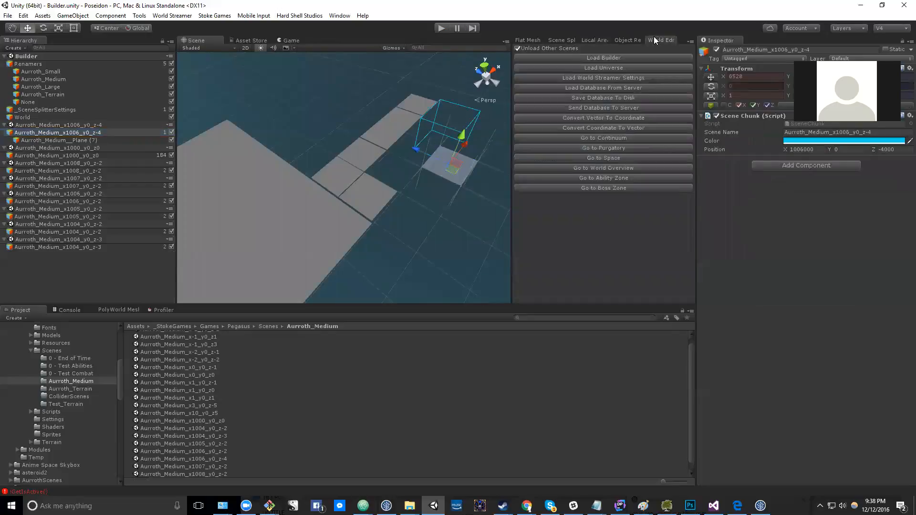
{"action": "left_click", "coordinate": [604, 66]}
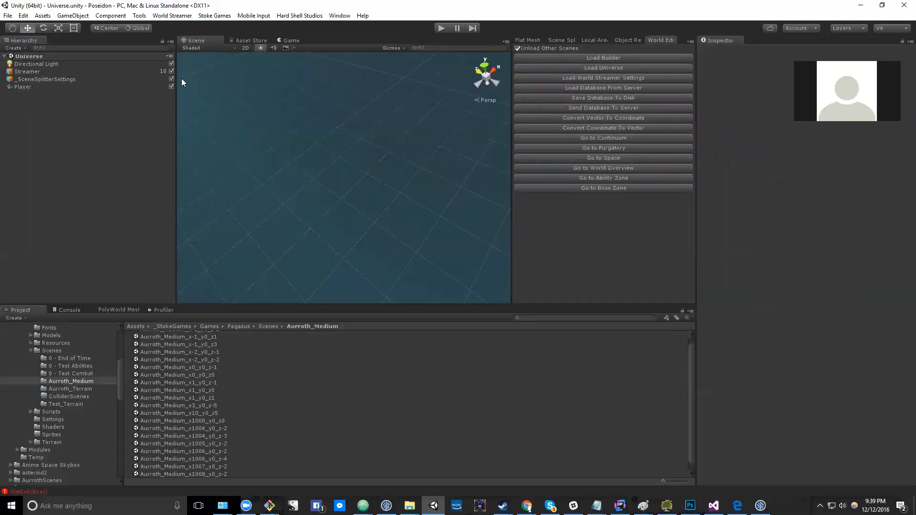
{"action": "left_click", "coordinate": [440, 28]}
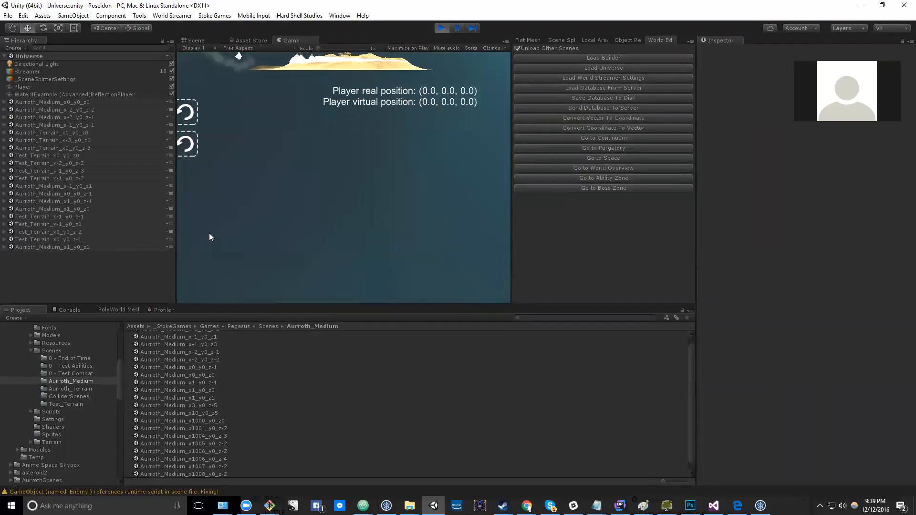
- Turn the player's view and fly forward over the streamed Aurroth_Medium planes in the running game
{"action": "right_click_drag", "start_coordinate": [209, 233], "coordinate": [192, 146]}
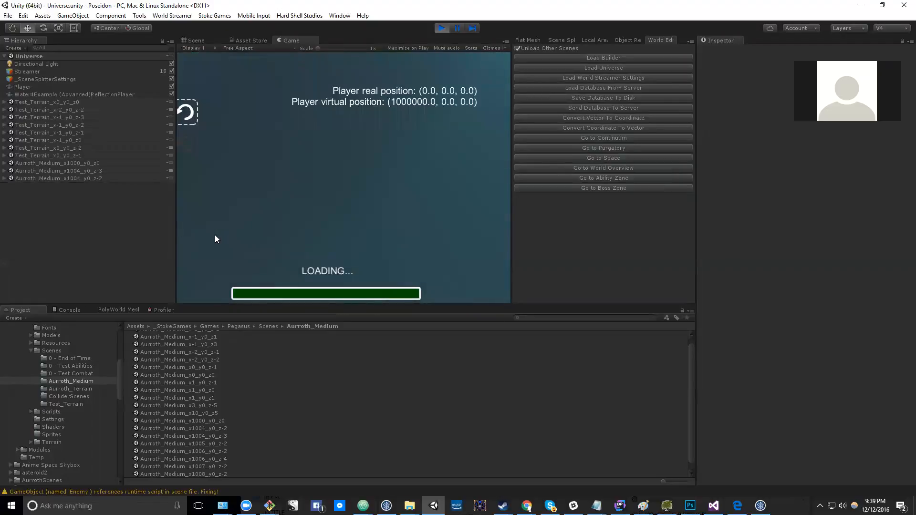
{"action": "right_click_drag", "start_coordinate": [214, 234], "coordinate": [545, 187]}
{"action": "key", "text": "w"}
{"action": "key", "text": "w"}
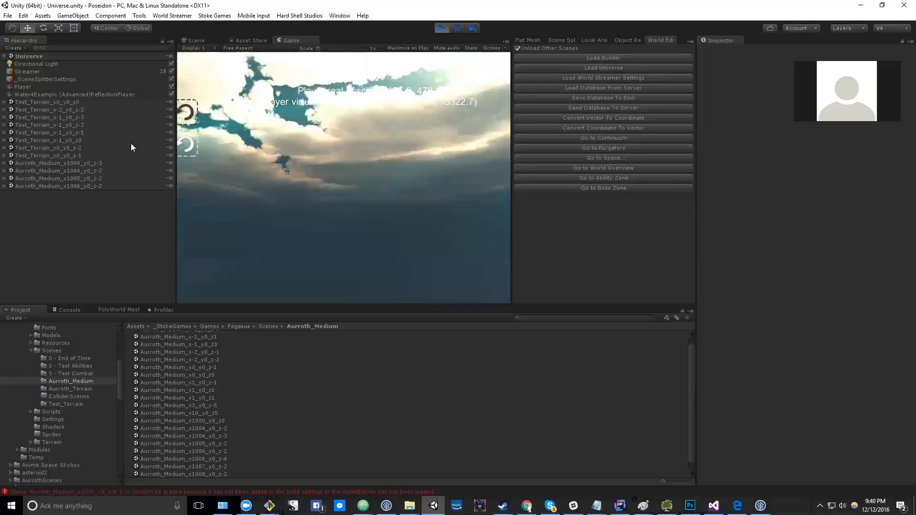
- Examine the streamed planes in the Scene view and the plane objects inside the Aurroth_Medium_x1004_y0_z-3 chunk
{"action": "left_click", "coordinate": [116, 163]}
{"action": "left_click", "coordinate": [190, 41]}
{"action": "scroll", "coordinate": [334, 164], "scroll_direction": "down", "scroll_amount": 3}
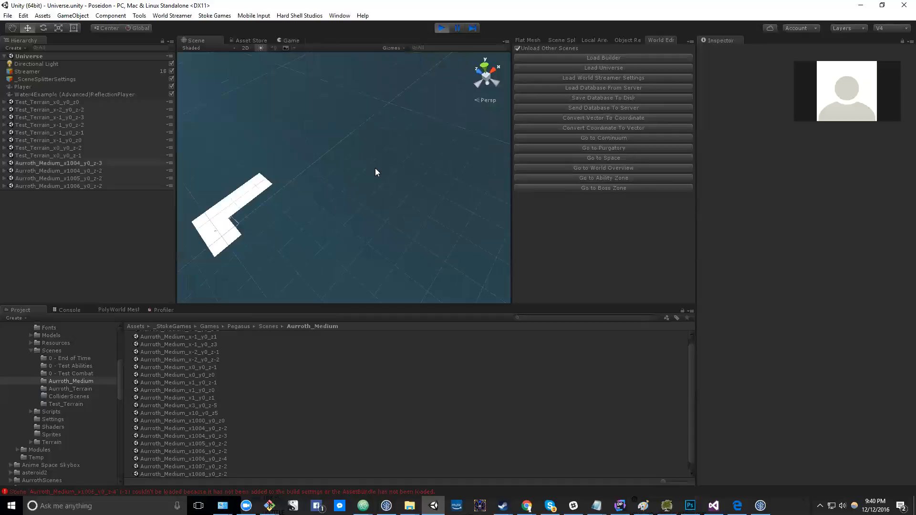
{"action": "middle_click_drag", "start_coordinate": [312, 159], "coordinate": [341, 144]}
{"action": "left_click", "coordinate": [95, 163]}
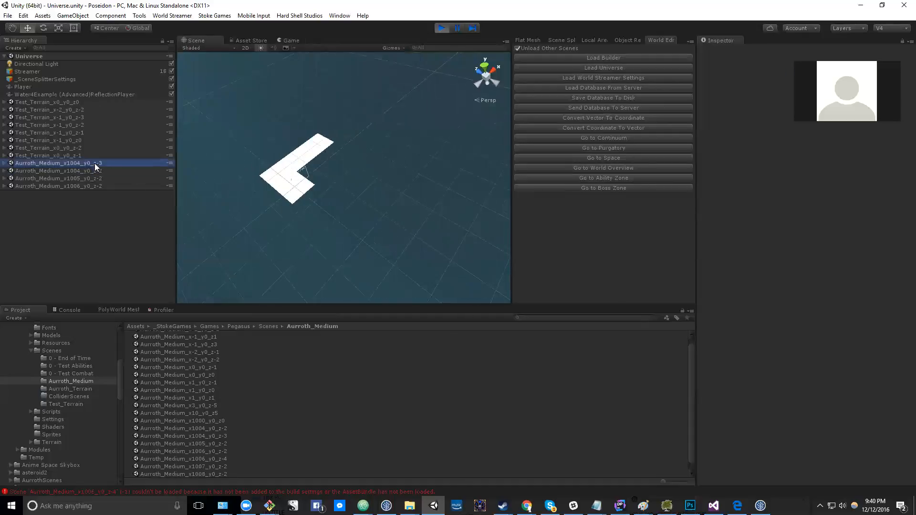
{"action": "left_click", "coordinate": [5, 163]}
{"action": "left_click", "coordinate": [9, 170]}
{"action": "left_click", "coordinate": [52, 170]}
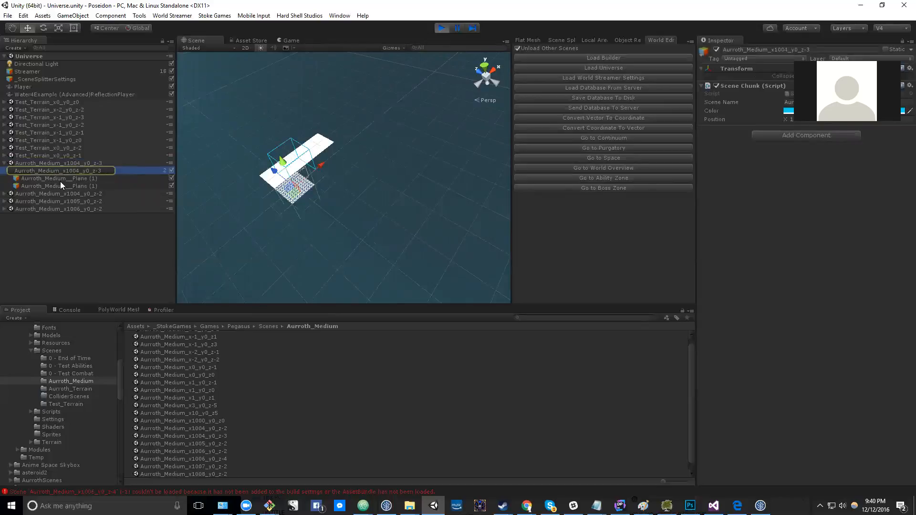
{"action": "left_click", "coordinate": [61, 179]}
- Compare the two Plane (2) objects in the Aurroth_Medium_x1004_y0_z-2 chunk with each other and with Plane (1)
{"action": "left_click", "coordinate": [6, 193]}
{"action": "left_click", "coordinate": [10, 203]}
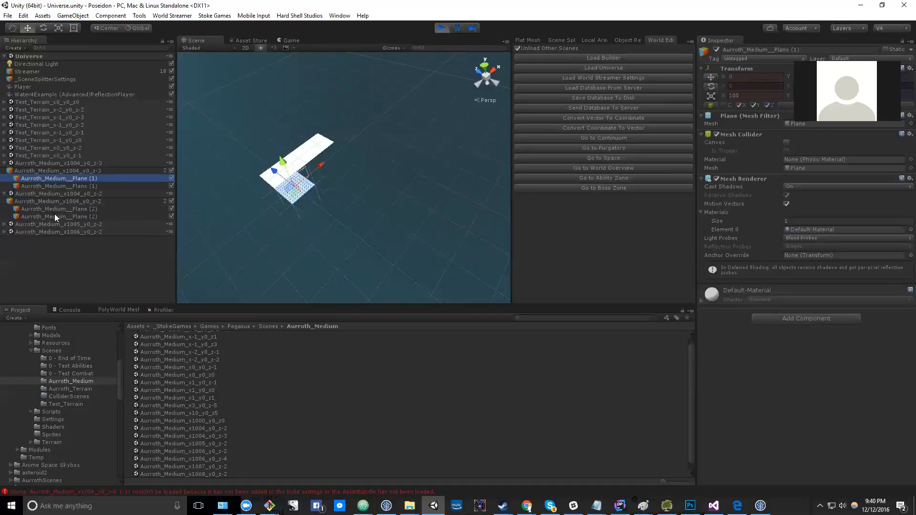
{"action": "left_click", "coordinate": [83, 208]}
{"action": "left_click", "coordinate": [86, 216]}
{"action": "left_click", "coordinate": [85, 208]}
{"action": "left_click", "coordinate": [103, 216]}
{"action": "left_click", "coordinate": [103, 208]}
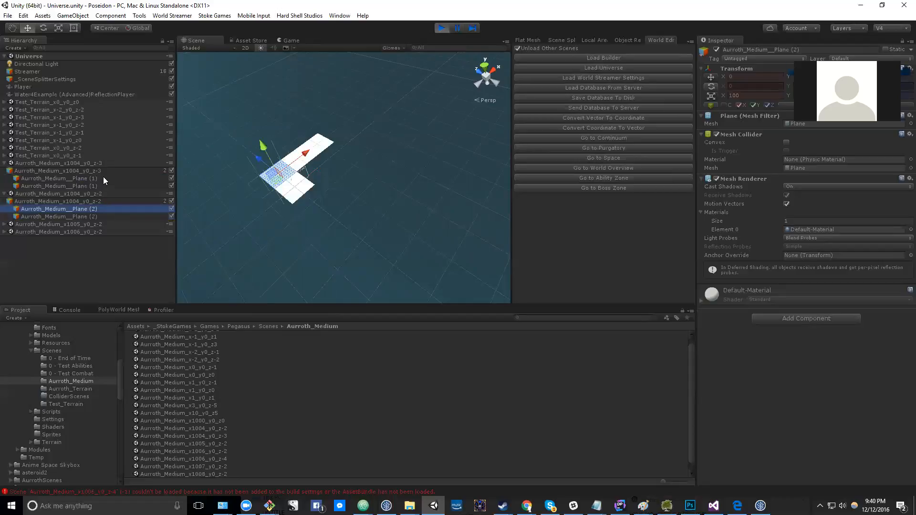
{"action": "left_click", "coordinate": [103, 179]}
- Expand the remaining loaded Aurroth_Medium scenes and Test_Terrain_x0_y0_z-1, and inspect the Aurroth_Medium_x1005_y0_z-2 chunk
{"action": "left_click", "coordinate": [3, 225]}
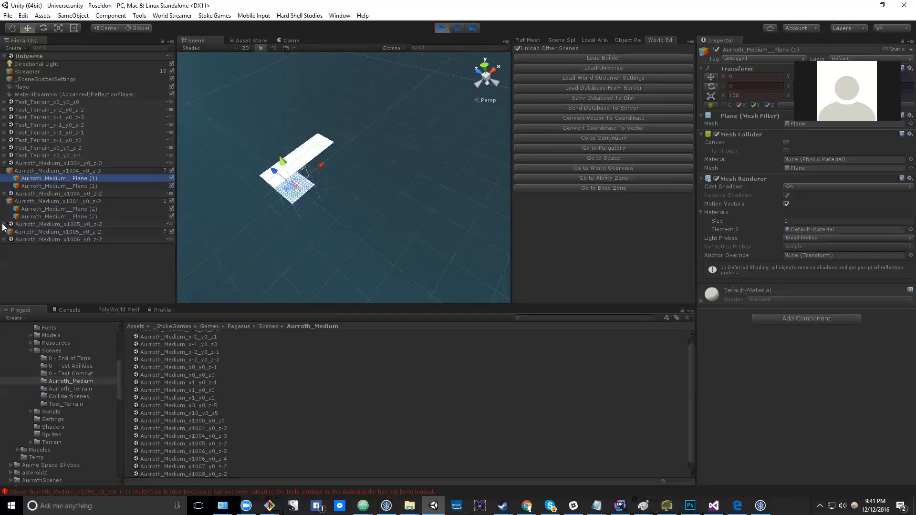
{"action": "left_click", "coordinate": [72, 232]}
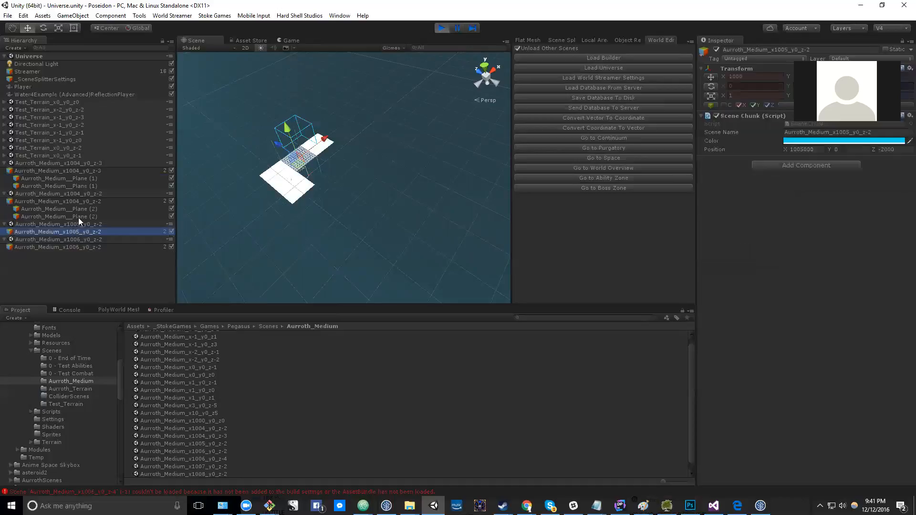
{"action": "left_click", "coordinate": [4, 155]}
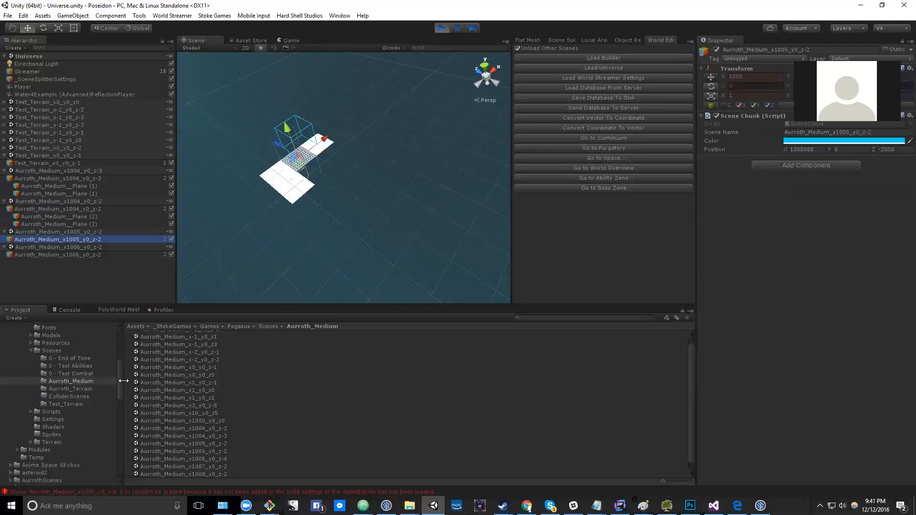
- Check the SC_Aurroth_Medium scene collection's names list for the Aurroth_Medium_x1006_y0_z-4 entry
{"action": "left_click", "coordinate": [89, 377]}
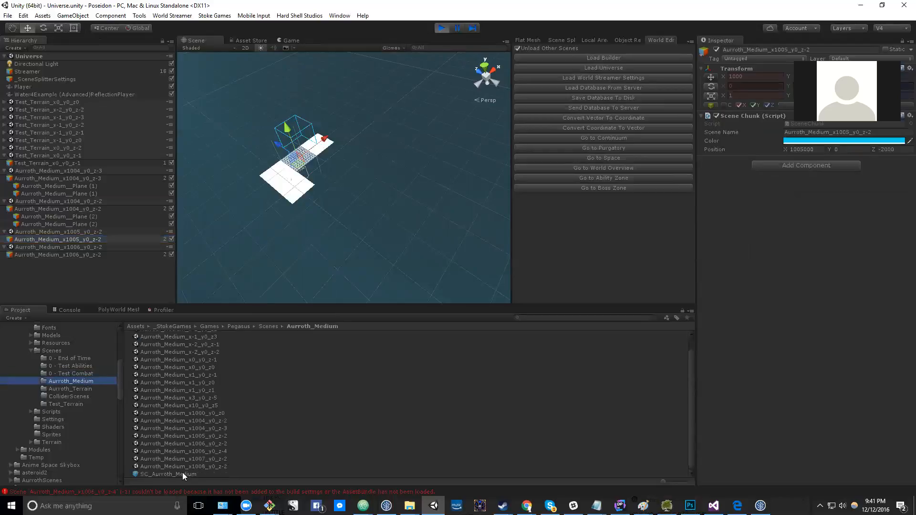
{"action": "left_click", "coordinate": [185, 474]}
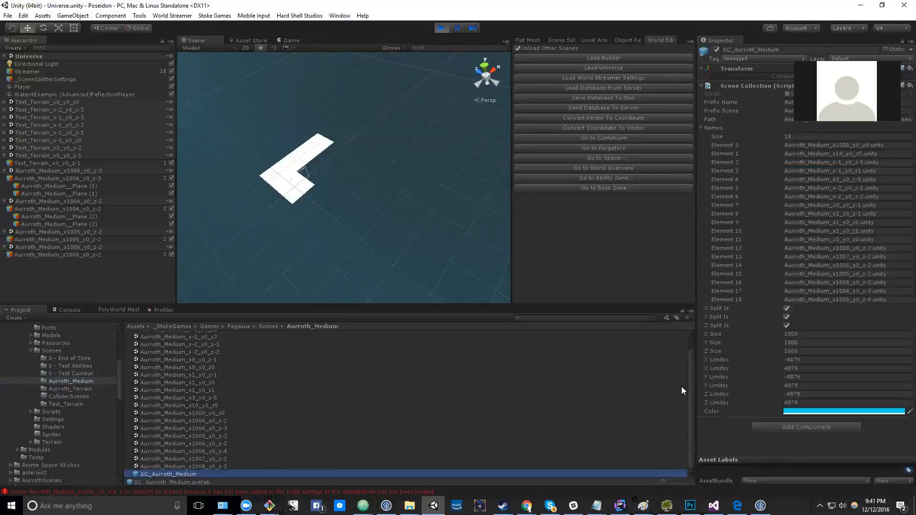
{"action": "left_click", "coordinate": [876, 299]}
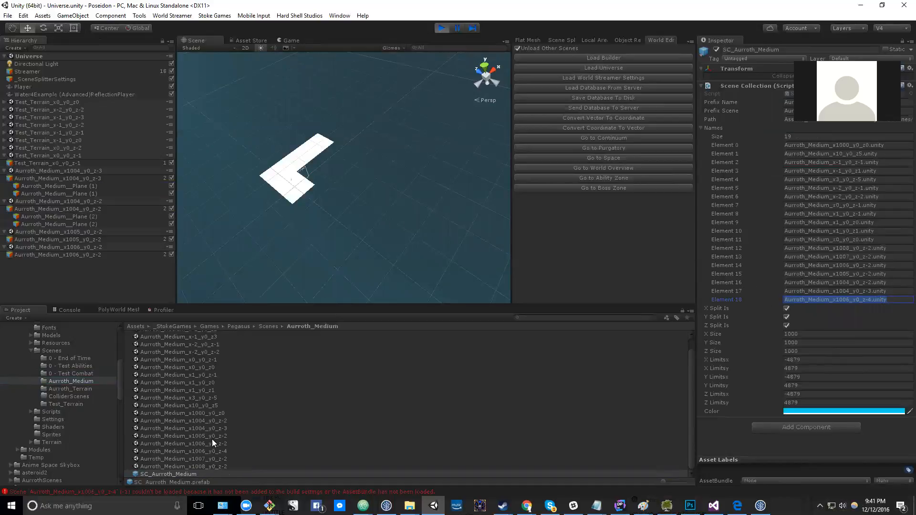
- Try to load the Aurroth_Medium_x1006_y0_z-4 scene asset into the hierarchy during play mode
{"action": "left_click", "coordinate": [213, 451]}
{"action": "left_click_drag", "start_coordinate": [53, 267], "coordinate": [56, 269]}
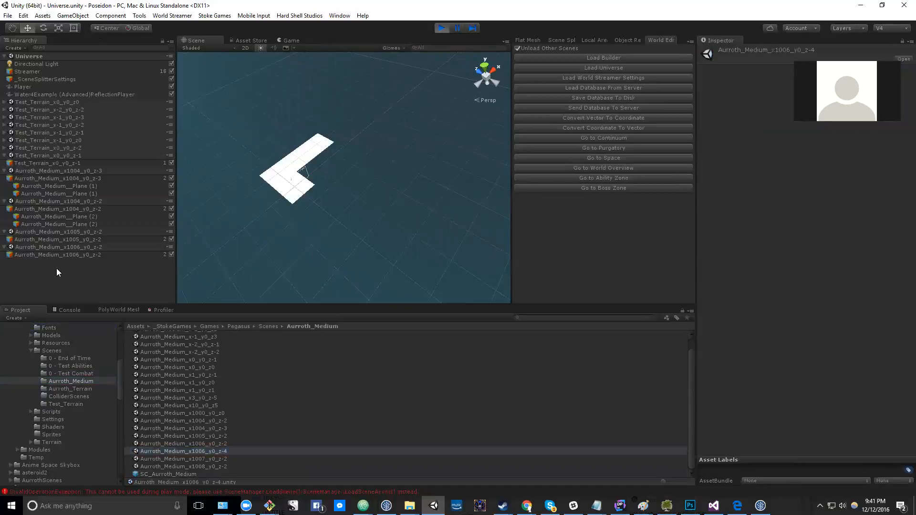
{"action": "left_click", "coordinate": [338, 160]}
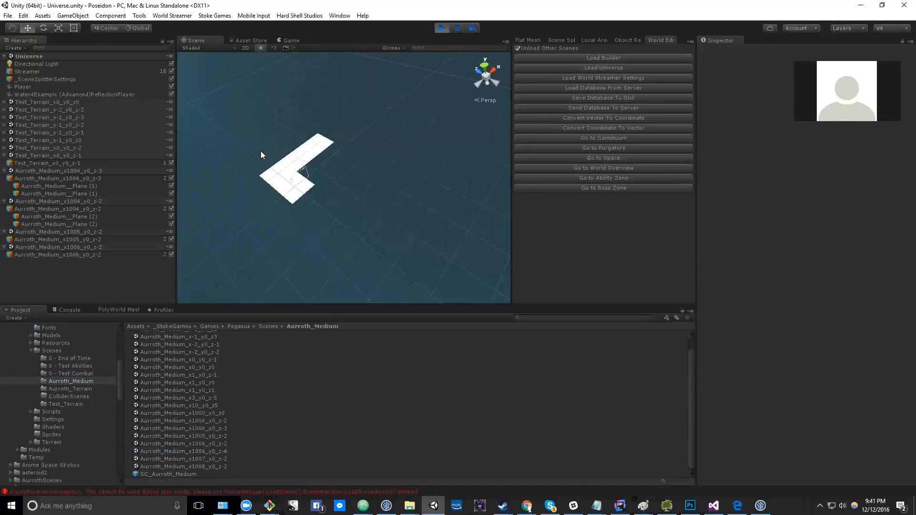
- Fly the player over and around the white planes in the running game to check whether the distant plane loads
{"action": "left_click", "coordinate": [282, 38]}
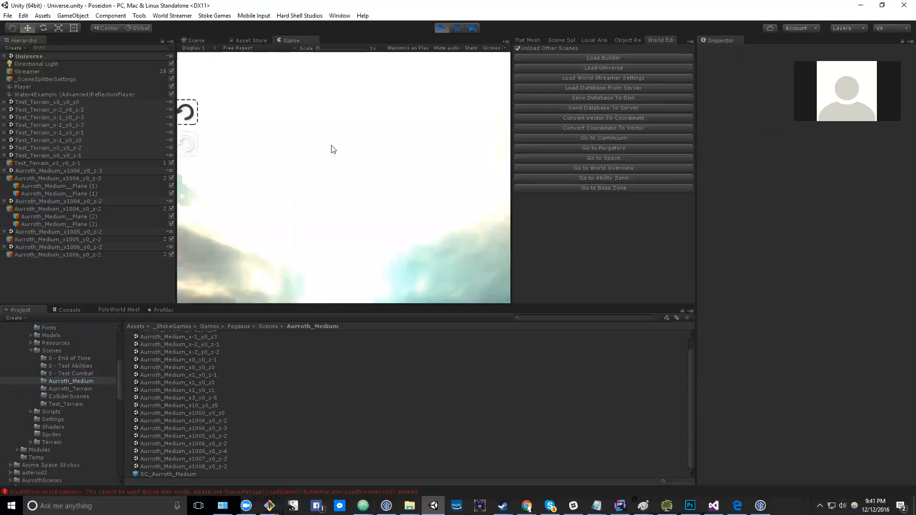
{"action": "key", "text": "w"}
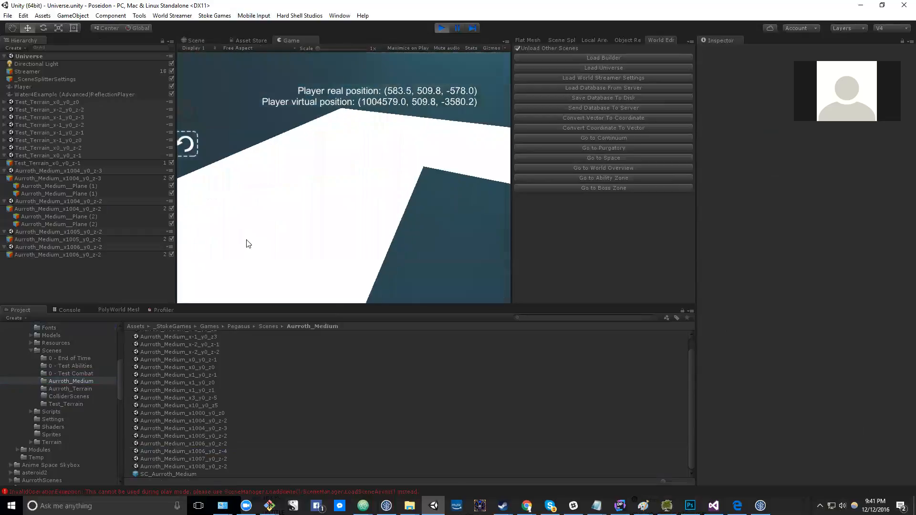
{"action": "key", "text": "w"}
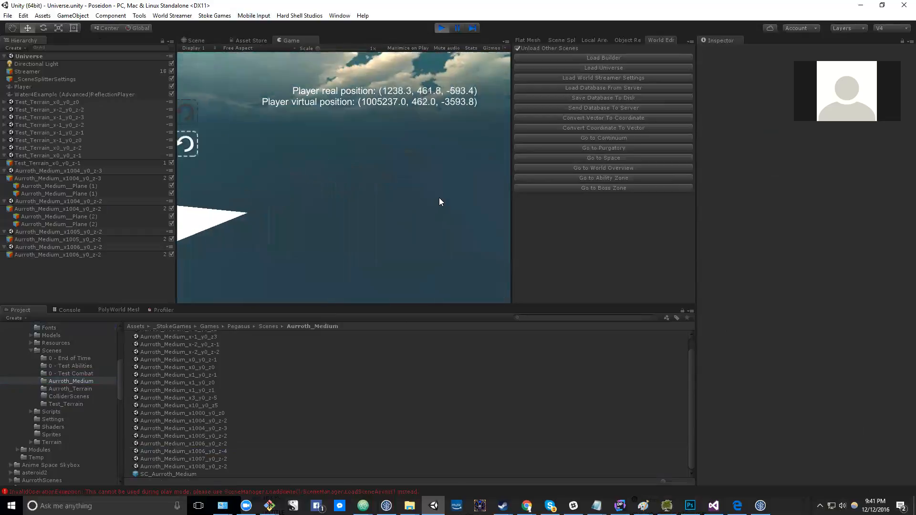
{"action": "key", "text": "w"}
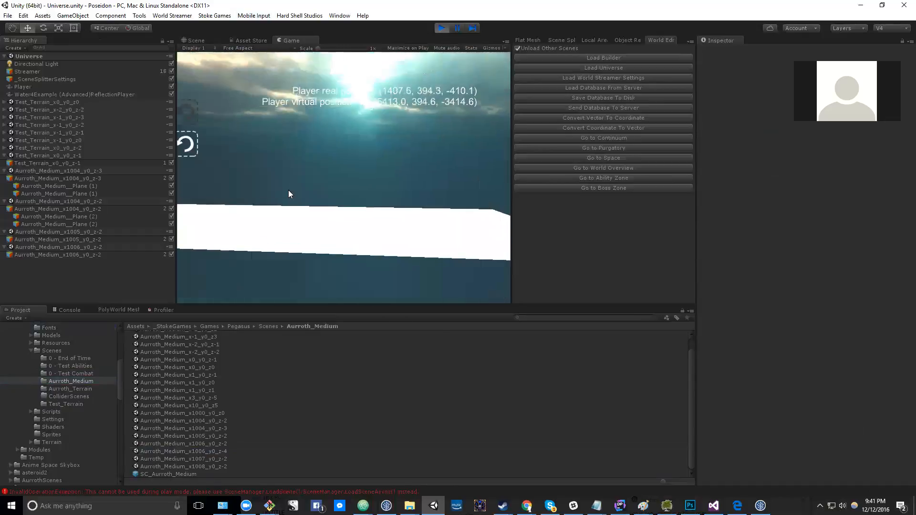
{"action": "key", "text": "w"}
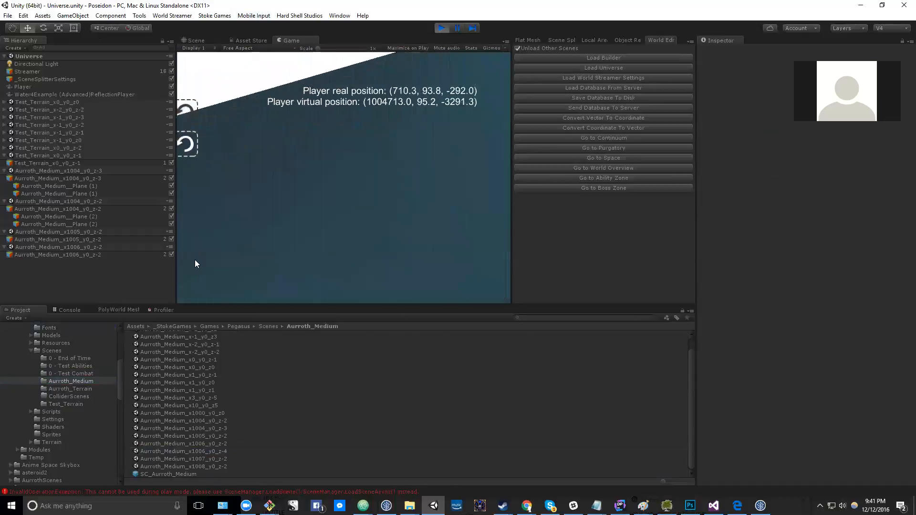
{"action": "key", "text": "w"}
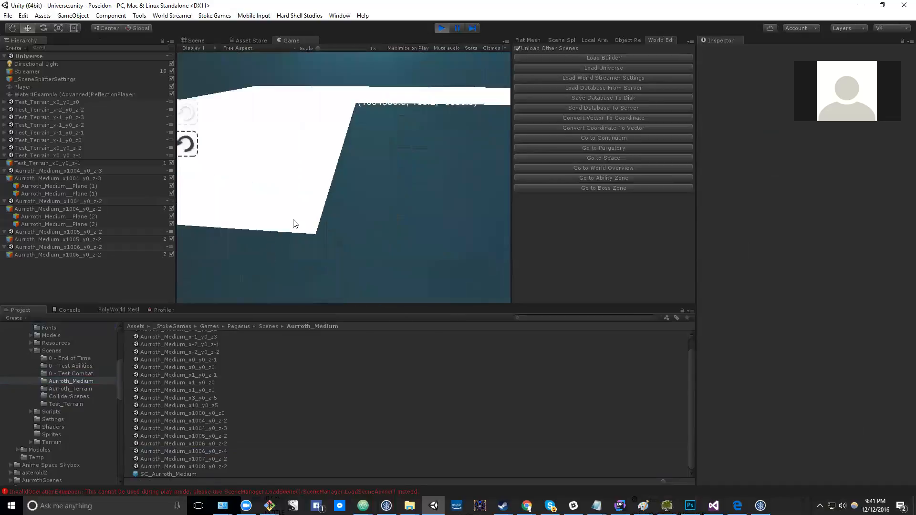
{"action": "key", "text": "w"}
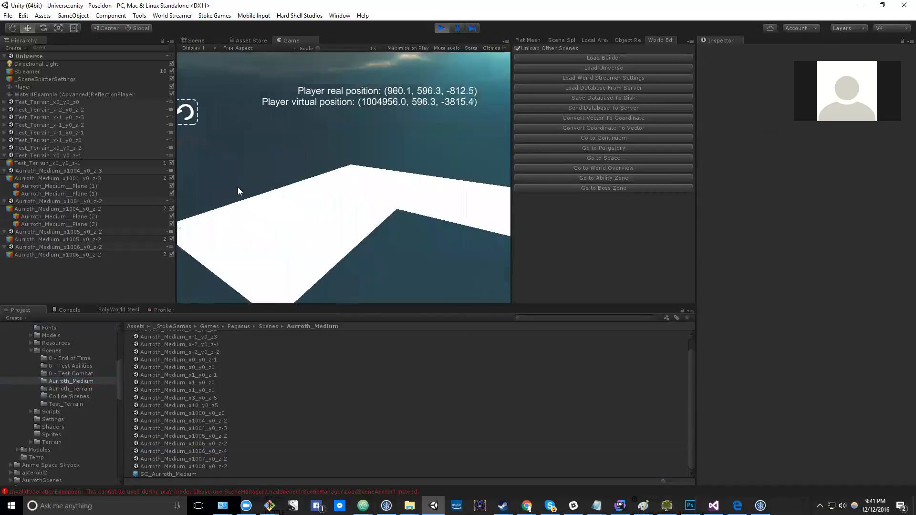
{"action": "key", "text": "s"}
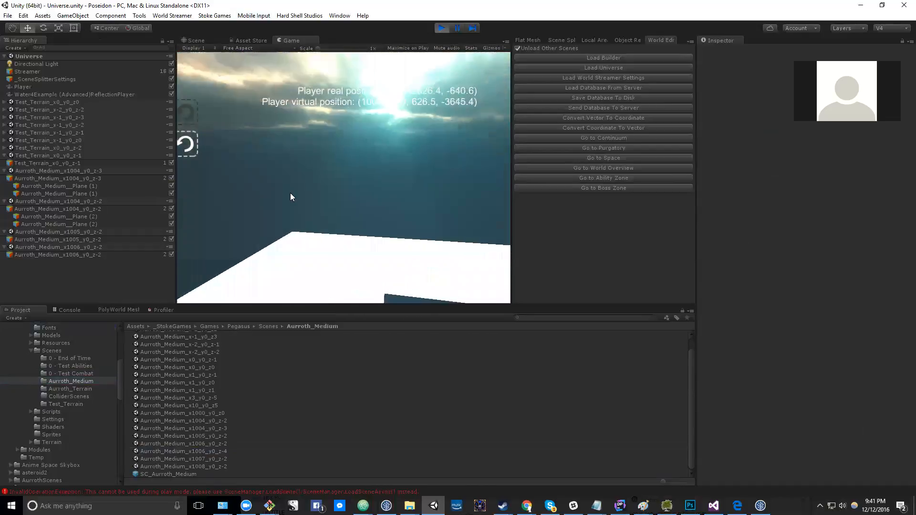
{"action": "key", "text": "s"}
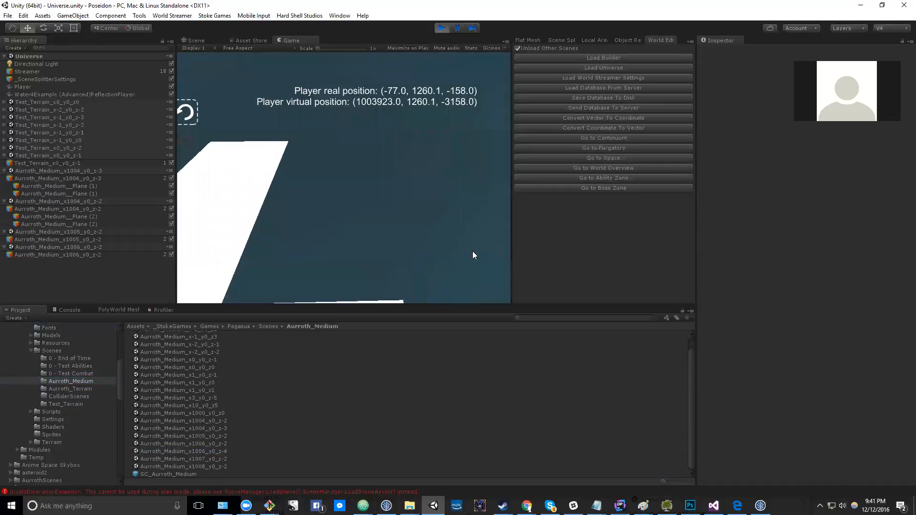
{"action": "key", "text": "w"}
{"action": "key", "text": "w"}
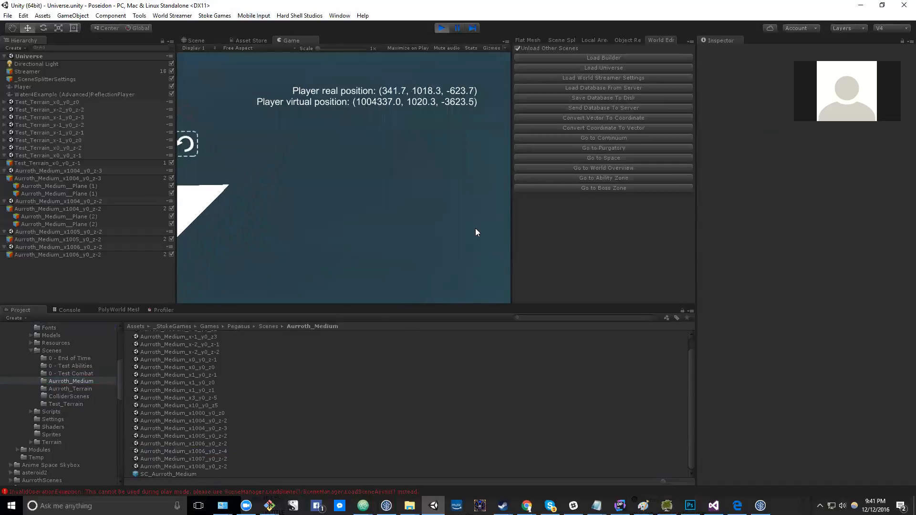
{"action": "key", "text": "w"}
{"action": "key", "text": "d"}
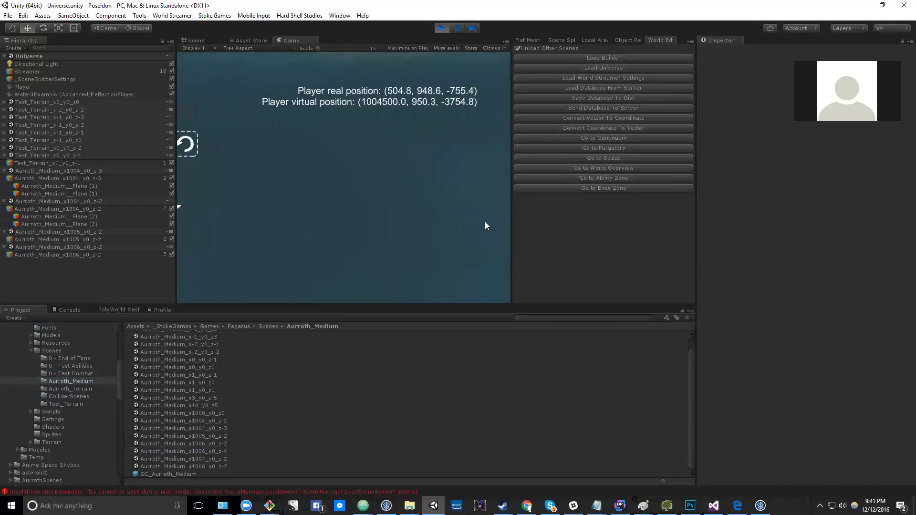
{"action": "key", "text": "w"}
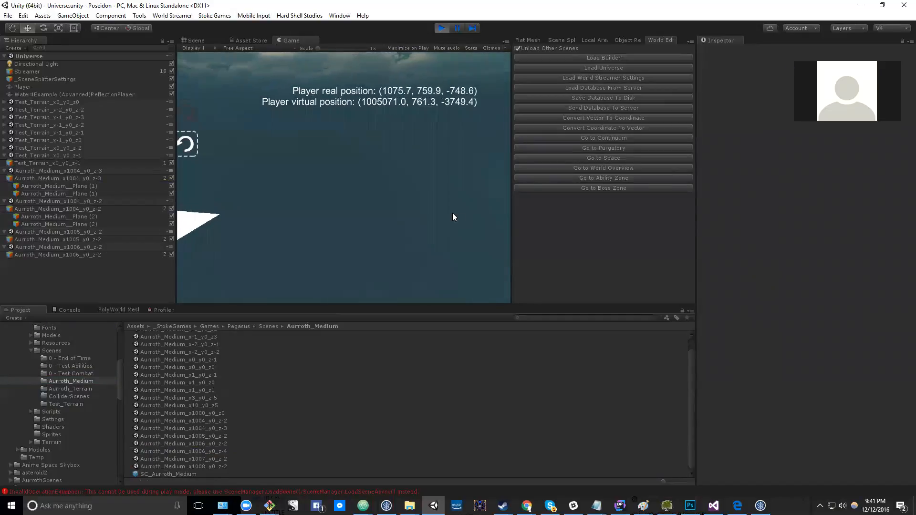
{"action": "key", "text": "w"}
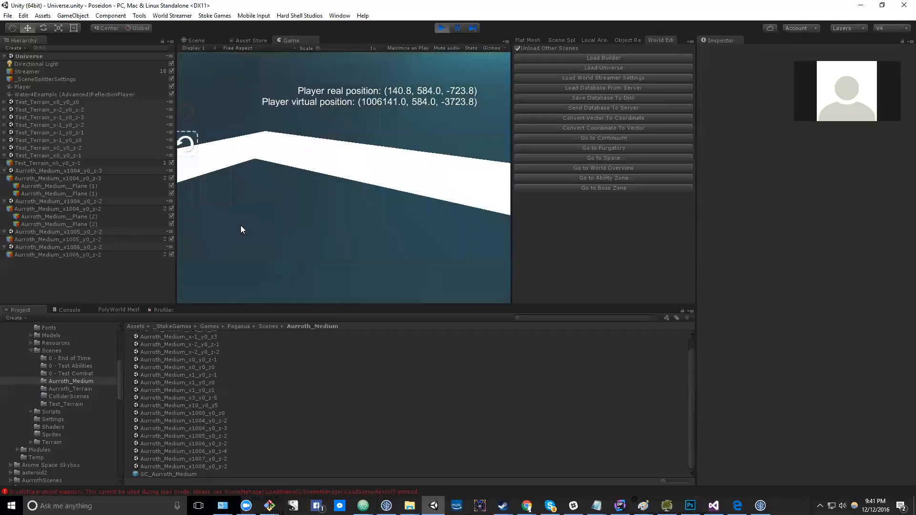
- Stop play mode and load the Builder scene
{"action": "left_click", "coordinate": [440, 29]}
{"action": "left_click", "coordinate": [616, 57]}
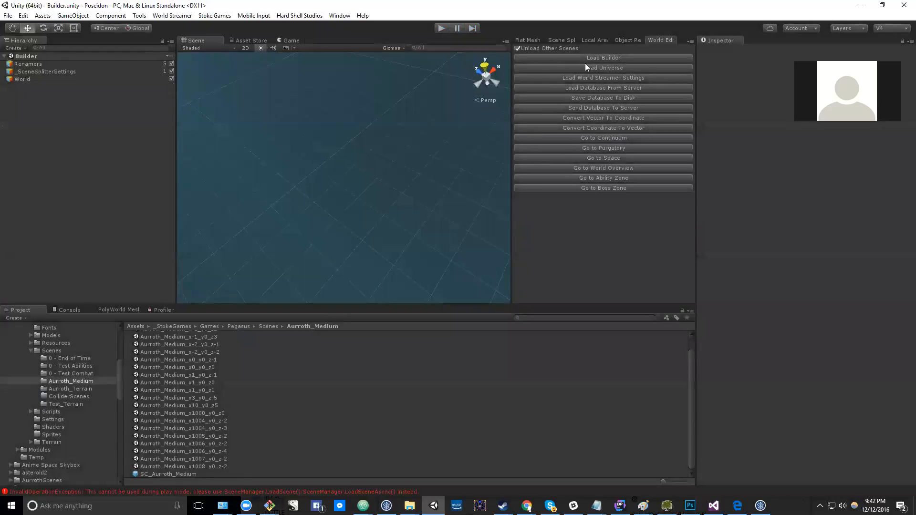
- Load the collections' scenes around center X 1000000, Y 0, Z 0 with a loading distance of 10000
{"action": "left_click", "coordinate": [594, 40]}
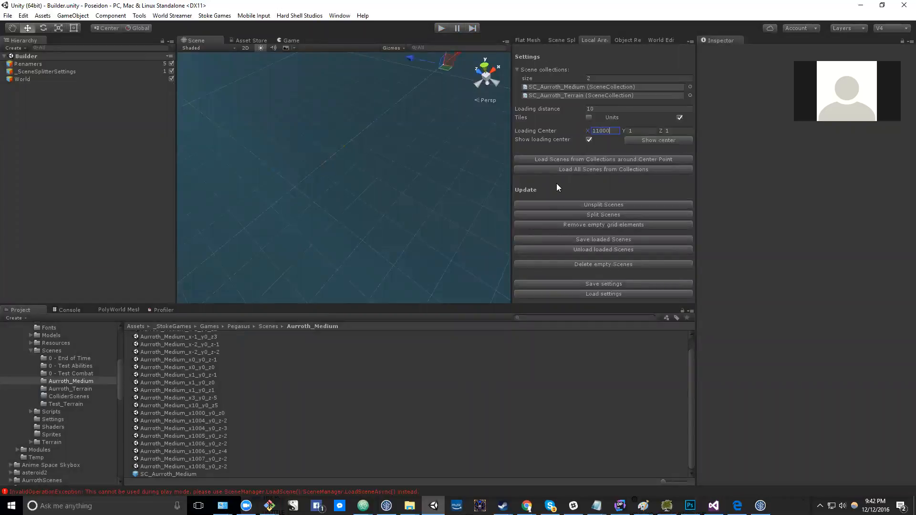
{"action": "type", "text": "1000000"}
{"action": "key", "text": "Tab"}
{"action": "type", "text": "0"}
{"action": "key", "text": "Tab"}
{"action": "type", "text": "0"}
{"action": "left_click", "coordinate": [597, 108]}
{"action": "type", "text": "10000"}
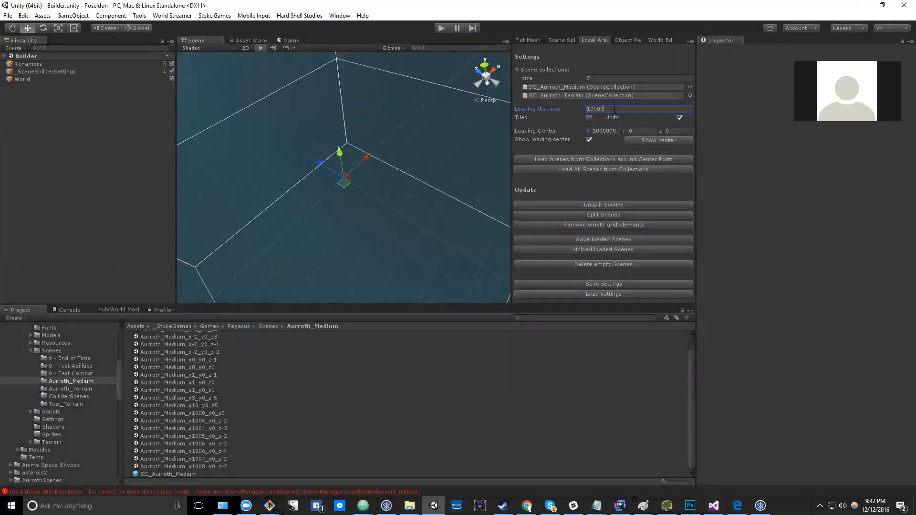
{"action": "left_click", "coordinate": [615, 159]}
- Select the Aurroth_Medium_x1006_y0_z-4 chunk object and frame it in the scene
{"action": "middle_click_drag", "start_coordinate": [316, 189], "coordinate": [271, 114]}
{"action": "left_click", "coordinate": [89, 201]}
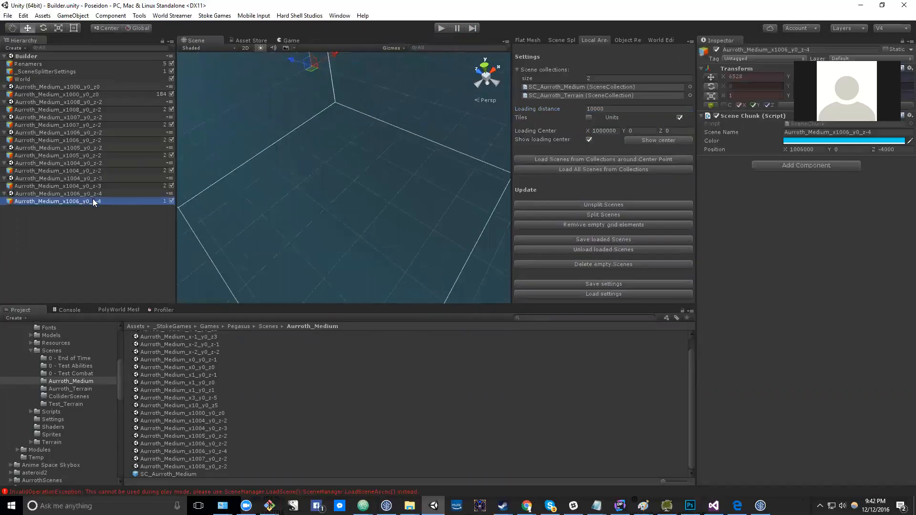
{"action": "left_click", "coordinate": [111, 201]}
{"action": "key", "text": "f"}
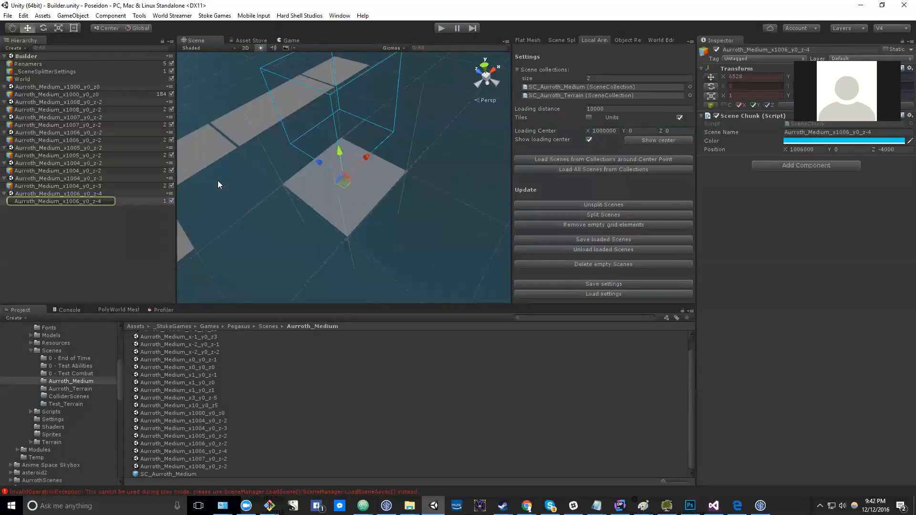
- Expand the x1004_y0_z-3, x1004_y0_z-2, x1005_y0_z-2 and x1006_y0_z-4 Aurroth_Medium chunks and inspect Plane (7)
{"action": "left_click", "coordinate": [10, 186]}
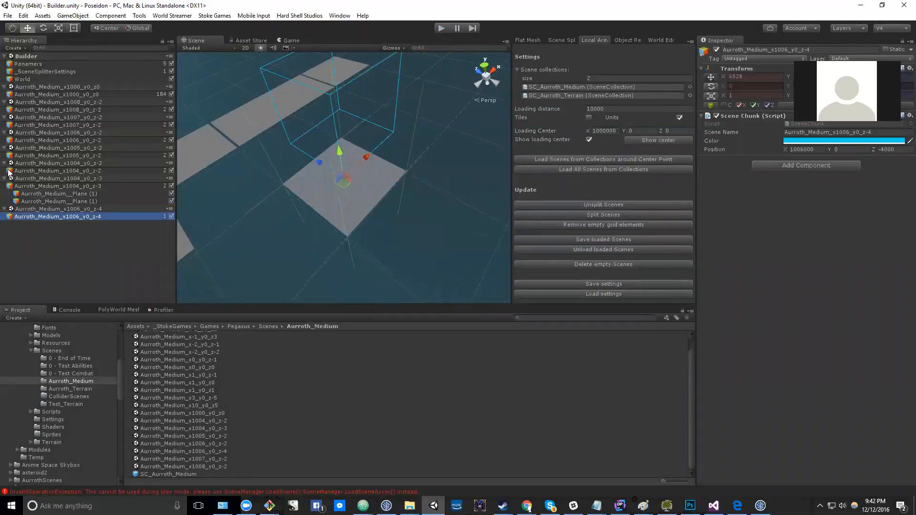
{"action": "left_click", "coordinate": [8, 171]}
{"action": "left_click", "coordinate": [8, 155]}
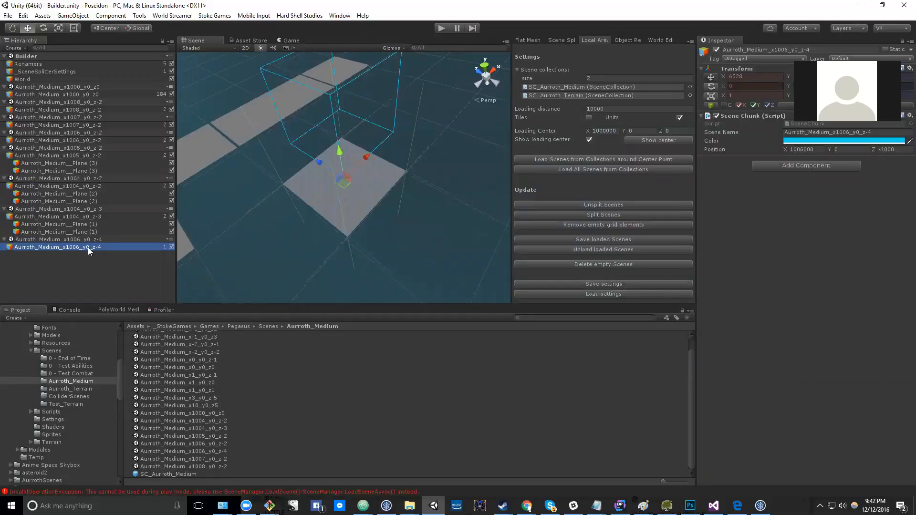
{"action": "left_click", "coordinate": [9, 247]}
{"action": "left_click", "coordinate": [37, 255]}
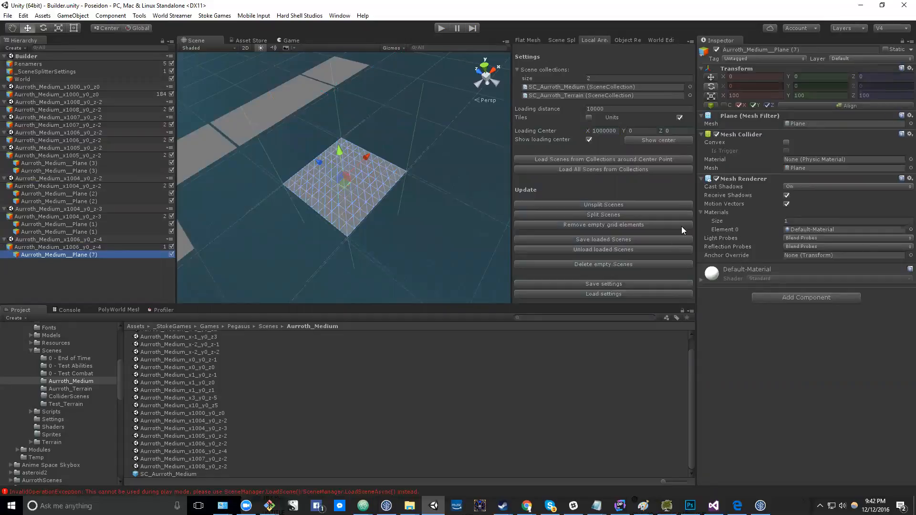
{"action": "left_click", "coordinate": [94, 256]}
- Compare the transform and Scene Chunk values of Aurroth_Medium_x1006_y0_z-4 with those of Aurroth_Medium_x1004_y0_z-3
{"action": "left_click", "coordinate": [18, 248]}
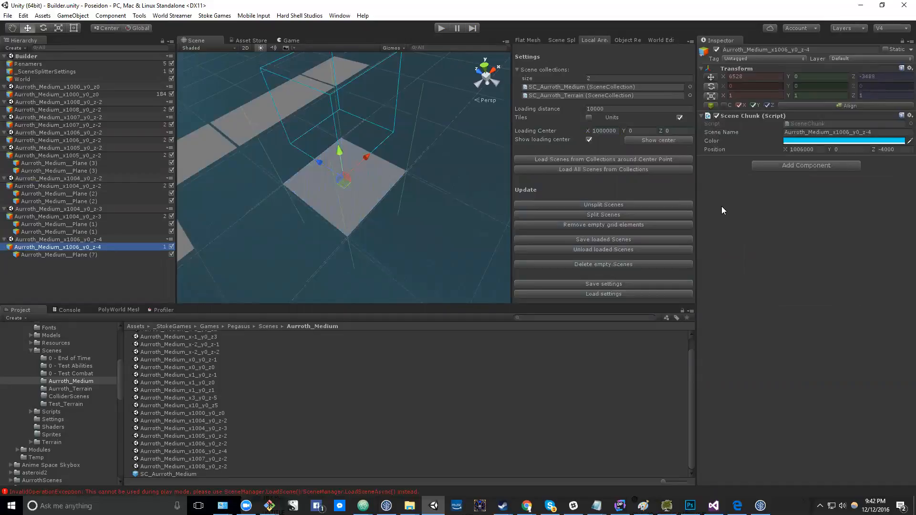
{"action": "left_click", "coordinate": [749, 78]}
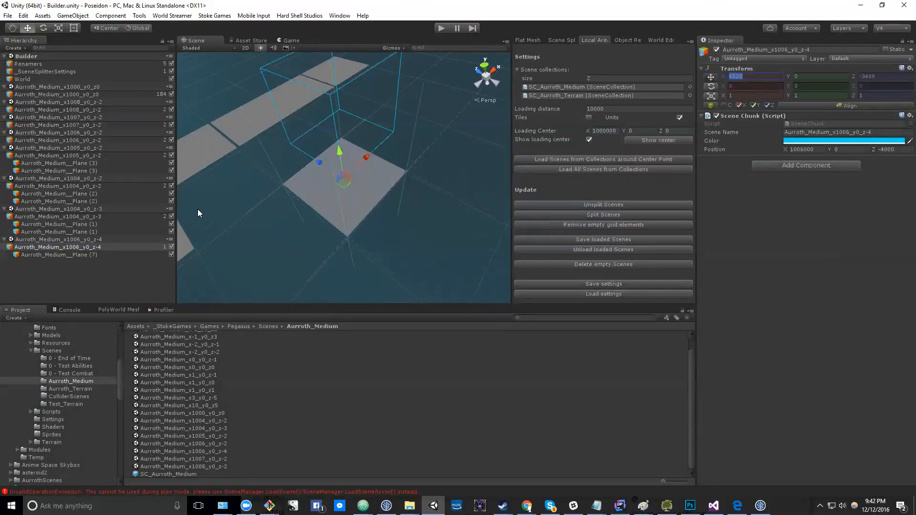
{"action": "left_click", "coordinate": [99, 217]}
{"action": "left_click", "coordinate": [103, 247]}
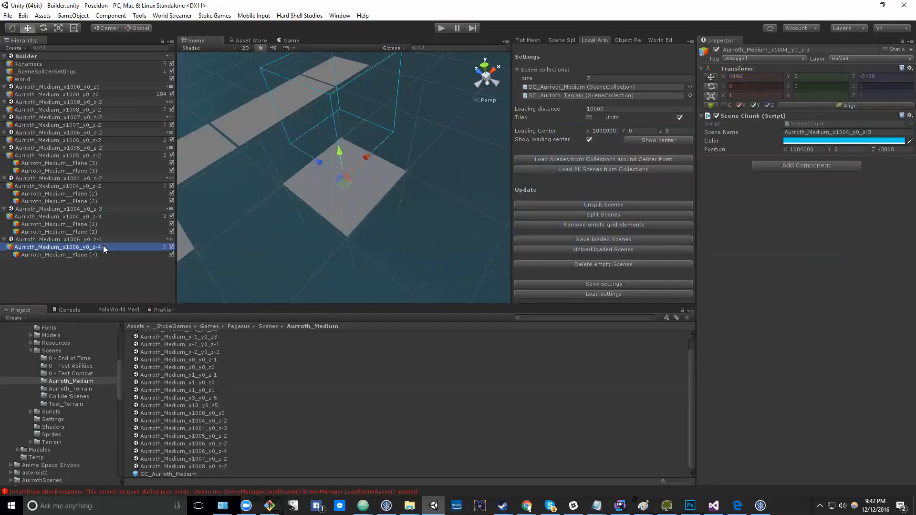
{"action": "left_click", "coordinate": [105, 218]}
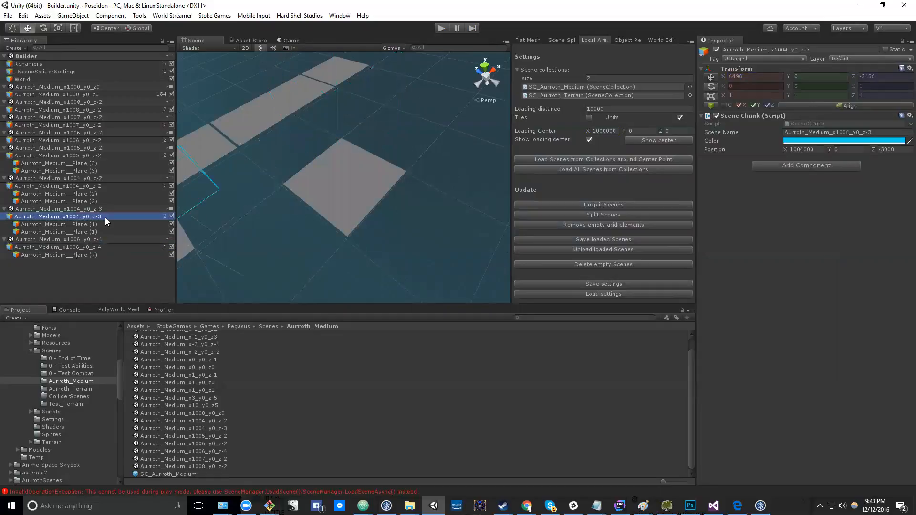
{"action": "left_click", "coordinate": [104, 247]}
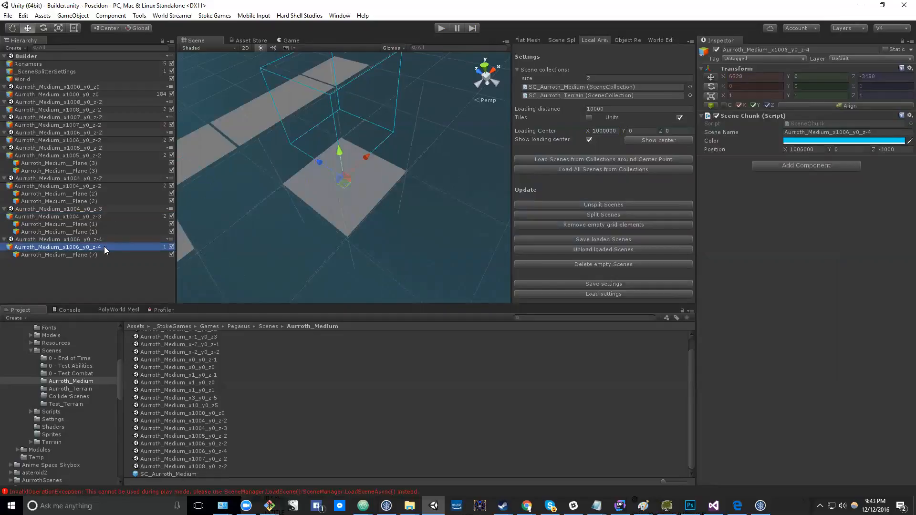
{"action": "left_click", "coordinate": [105, 216]}
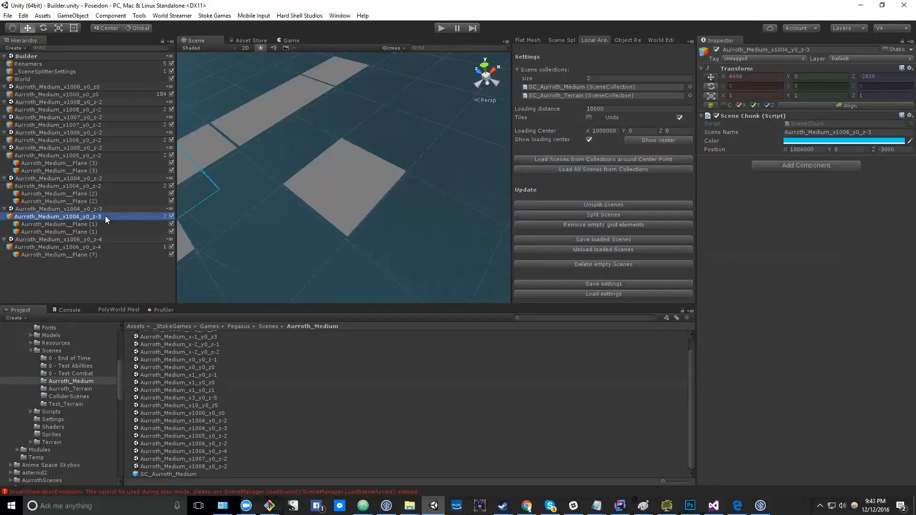
{"action": "left_click", "coordinate": [107, 246]}
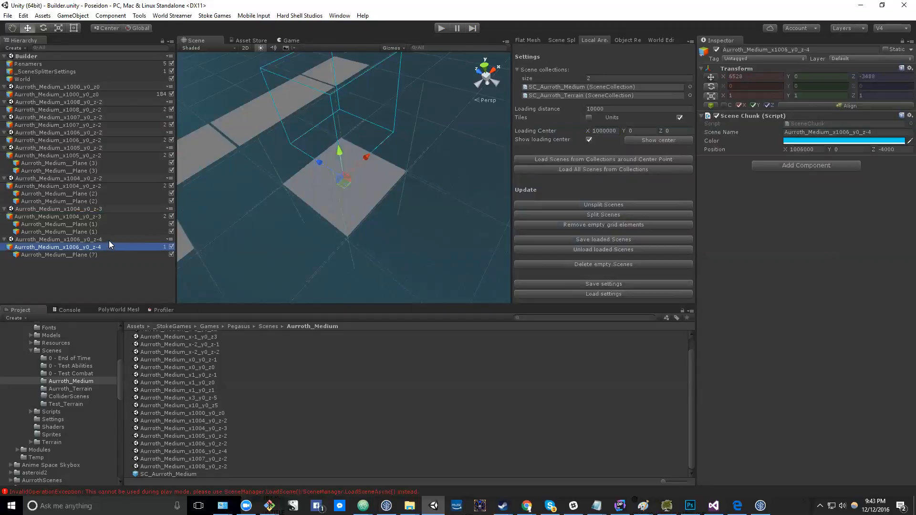
- Check the Aurroth_Medium_x1006_y0_z-4 entry, split sizes and limits in the SC_Aurroth_Medium scene collection
{"action": "left_click", "coordinate": [190, 475]}
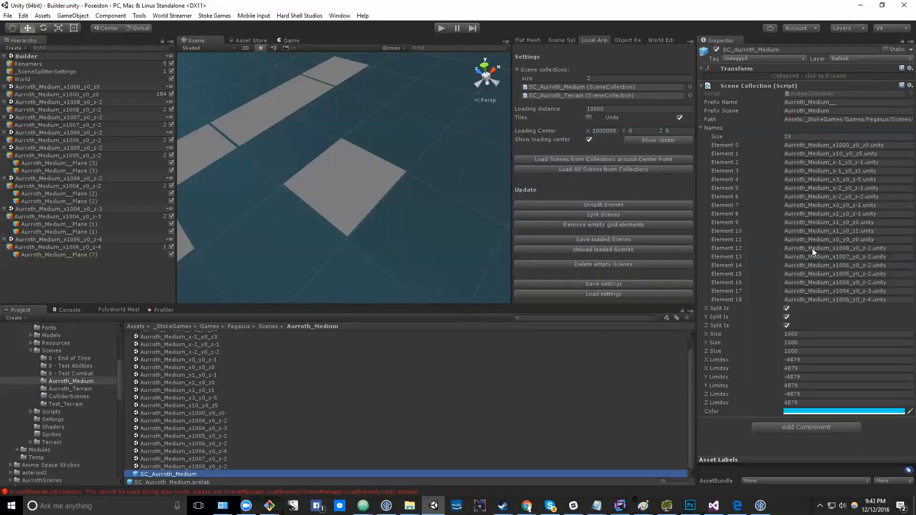
{"action": "left_click", "coordinate": [862, 300]}
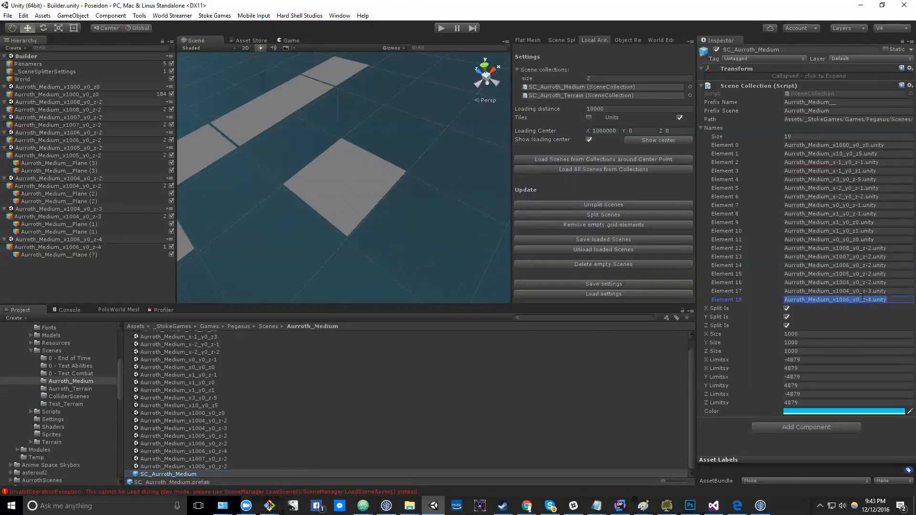
{"action": "left_click", "coordinate": [892, 301]}
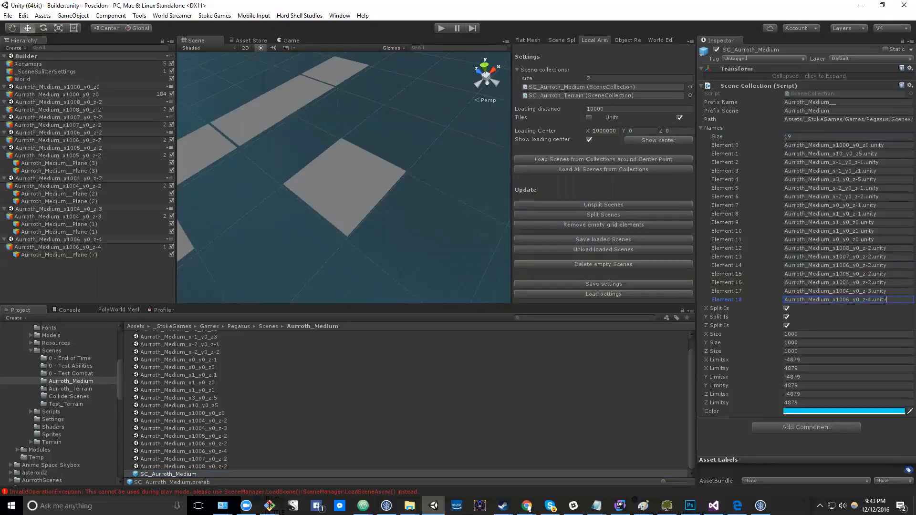
{"action": "left_click", "coordinate": [815, 354]}
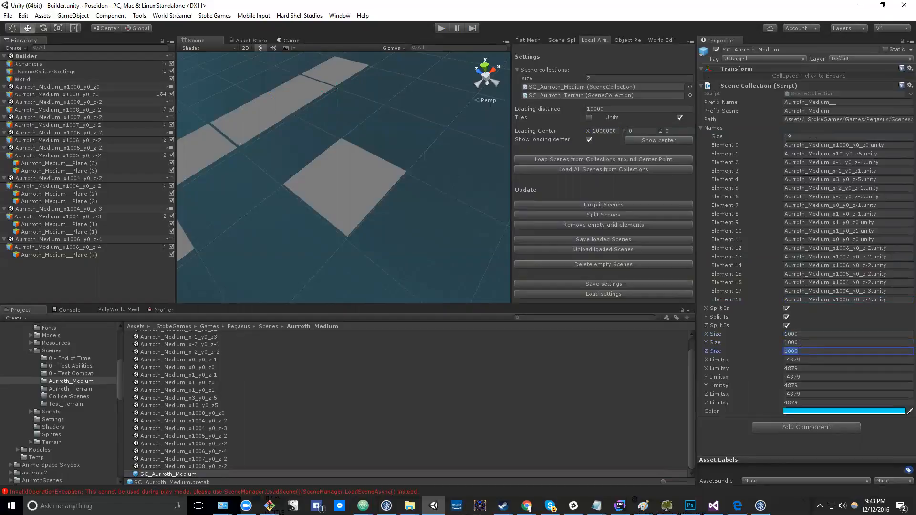
{"action": "left_click", "coordinate": [808, 359]}
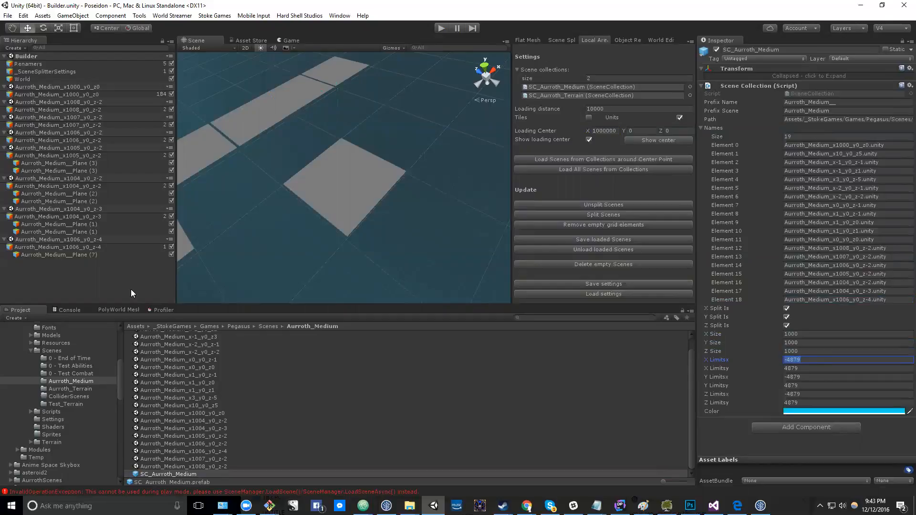
- Compare Plane (7) with the first Plane (1), and reinspect the parent chunk Aurroth_Medium_x1004_y0_z-3
{"action": "left_click", "coordinate": [95, 256]}
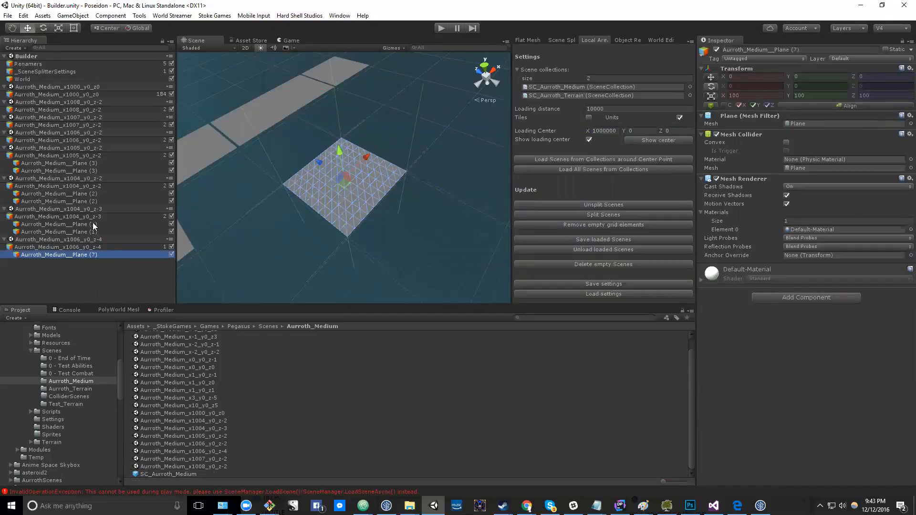
{"action": "left_click", "coordinate": [94, 225]}
{"action": "left_click", "coordinate": [94, 256]}
{"action": "left_click", "coordinate": [98, 217]}
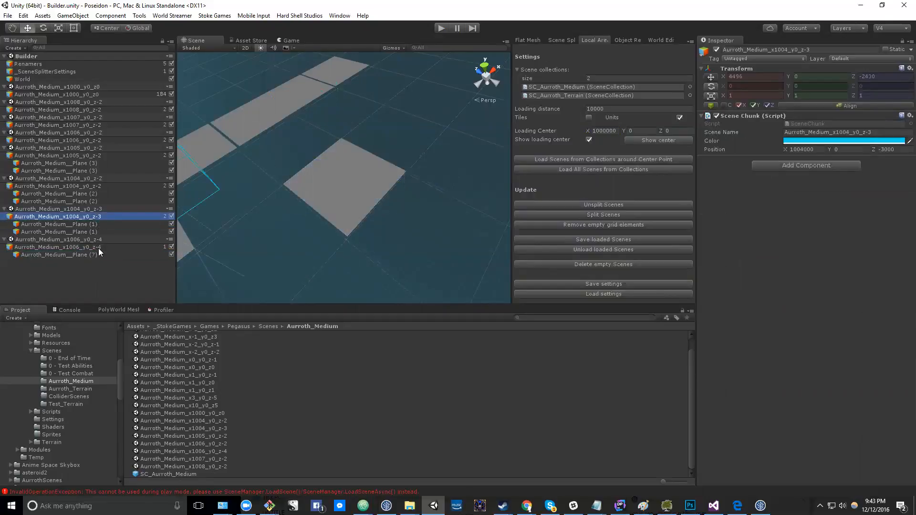
- Recheck the transform and Scene Chunk values of Aurroth_Medium_x1006_y0_z-4 against Aurroth_Medium_x1004_y0_z-3, and reinspect the SC_Aurroth_Medium scene collection
{"action": "left_click", "coordinate": [100, 247]}
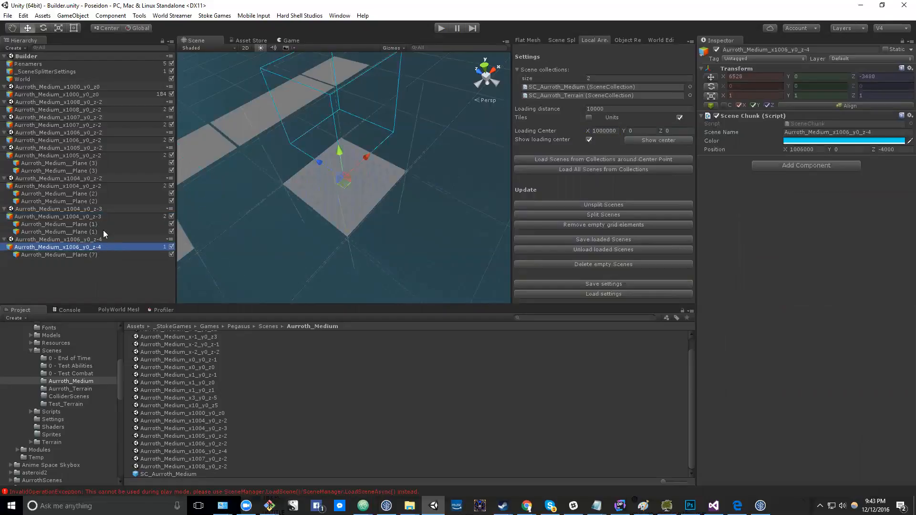
{"action": "left_click", "coordinate": [104, 217]}
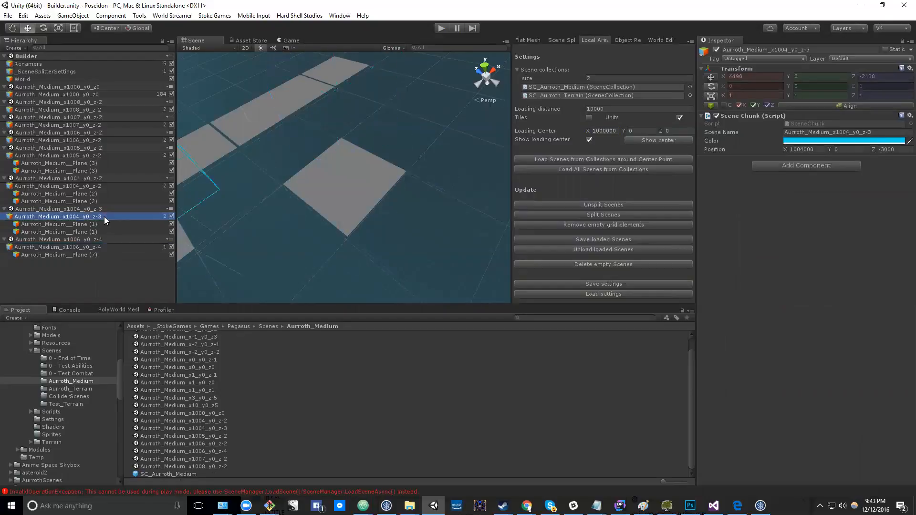
{"action": "left_click", "coordinate": [104, 247]}
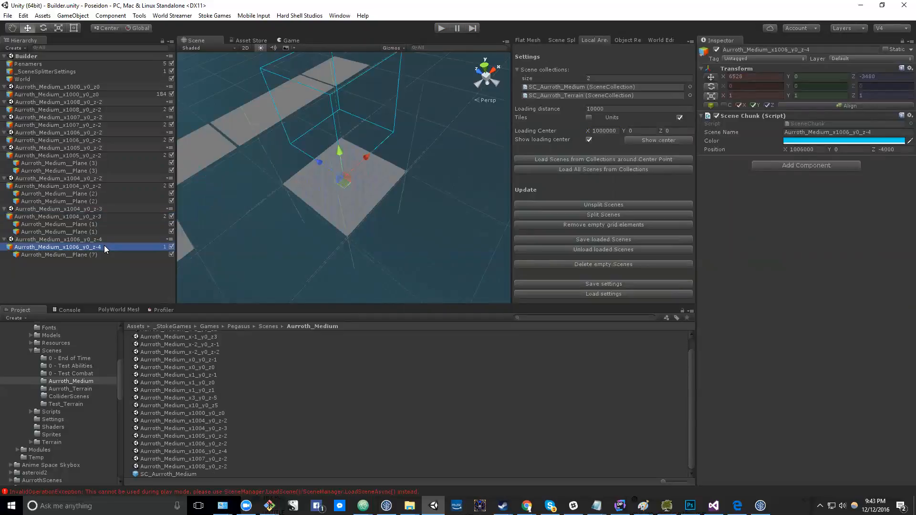
{"action": "left_click", "coordinate": [182, 474]}
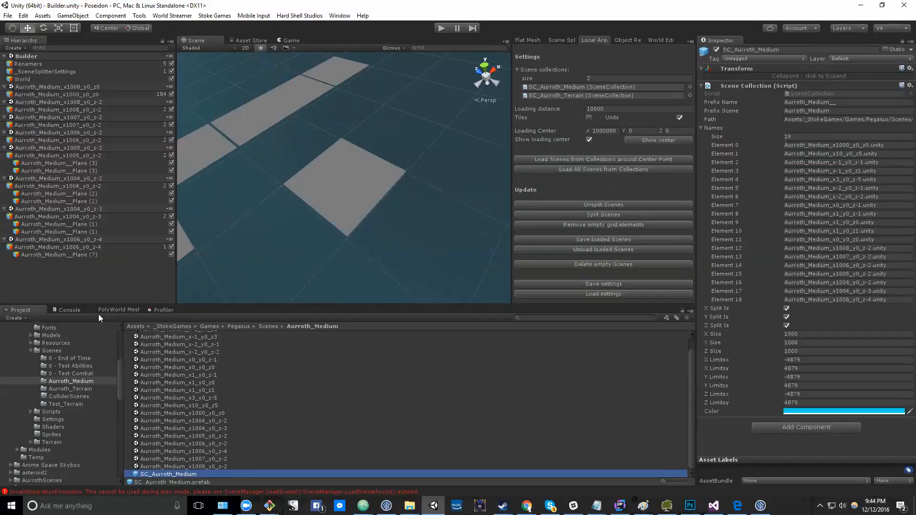
- Read the full console error about the Aurroth_Medium_x1006_y0_z-4 scene
{"action": "left_click", "coordinate": [72, 310]}
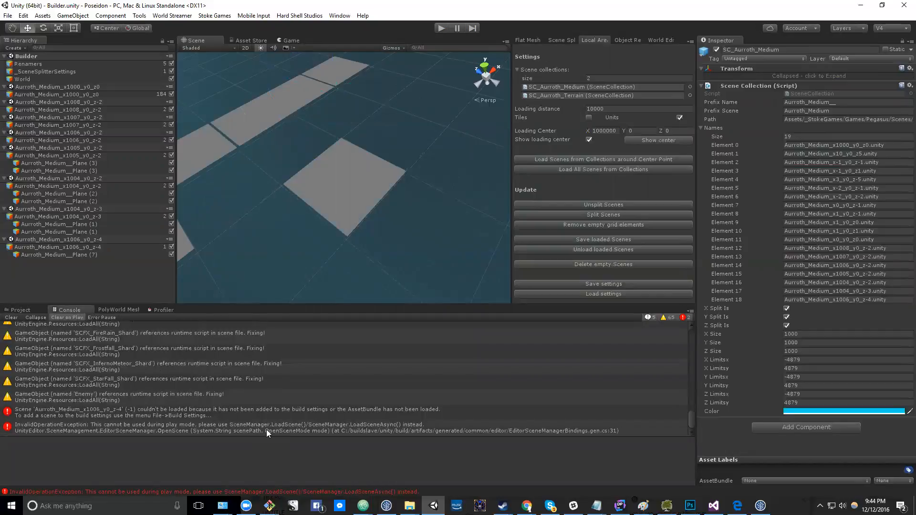
{"action": "left_click", "coordinate": [191, 413]}
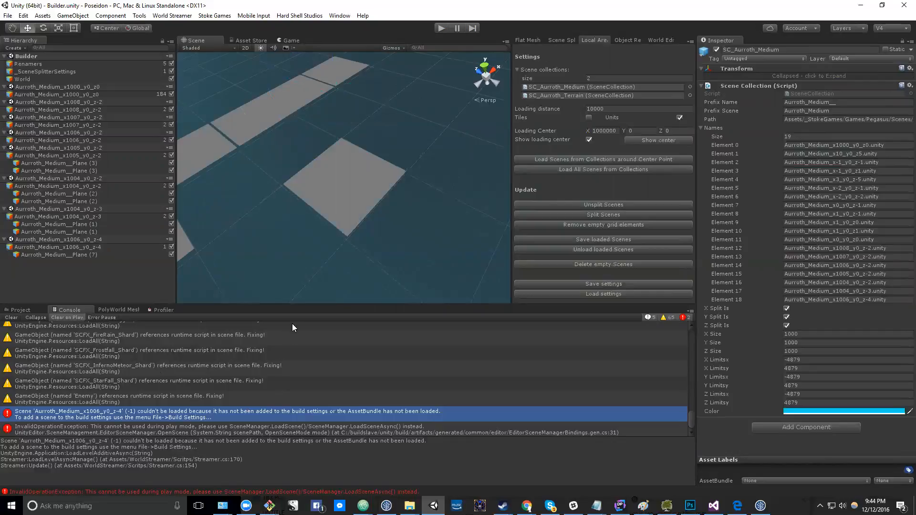
- Unload the loaded chunk scenes from Builder and load the Universe scene
{"action": "left_click", "coordinate": [114, 80]}
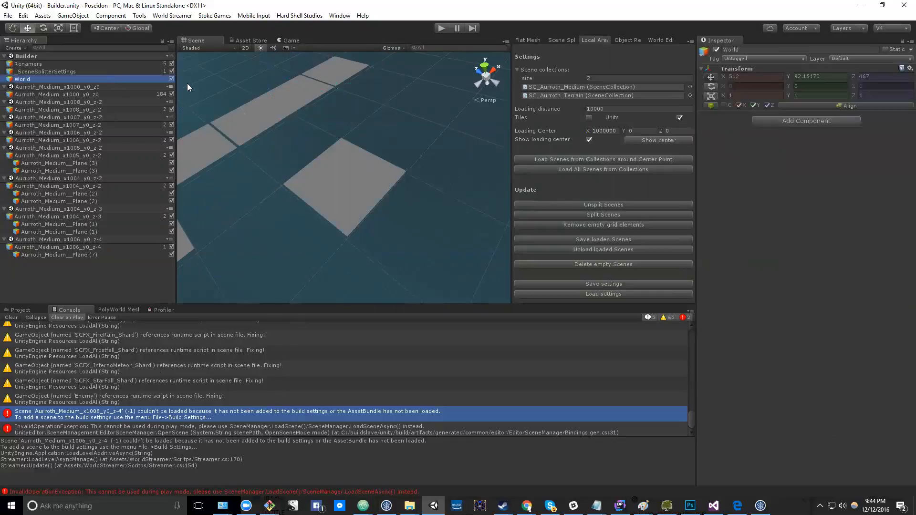
{"action": "left_click", "coordinate": [602, 249]}
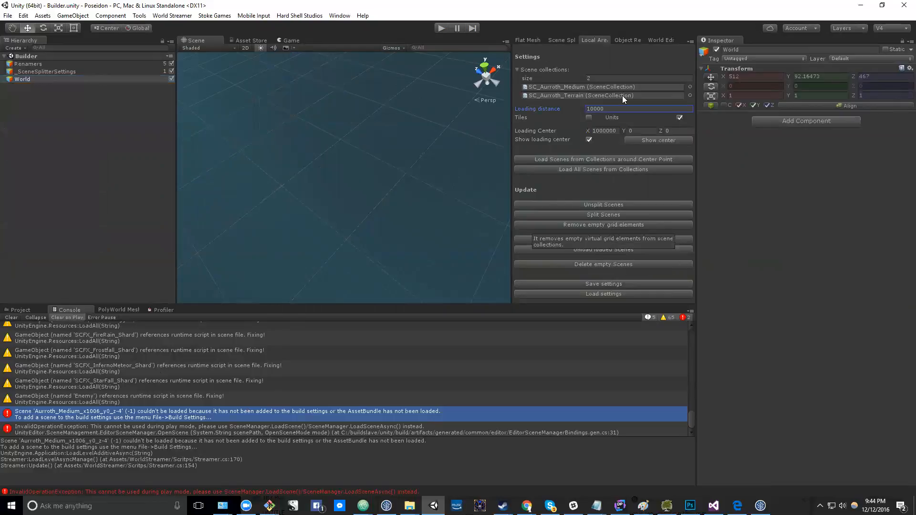
{"action": "left_click", "coordinate": [651, 39]}
{"action": "left_click", "coordinate": [603, 67]}
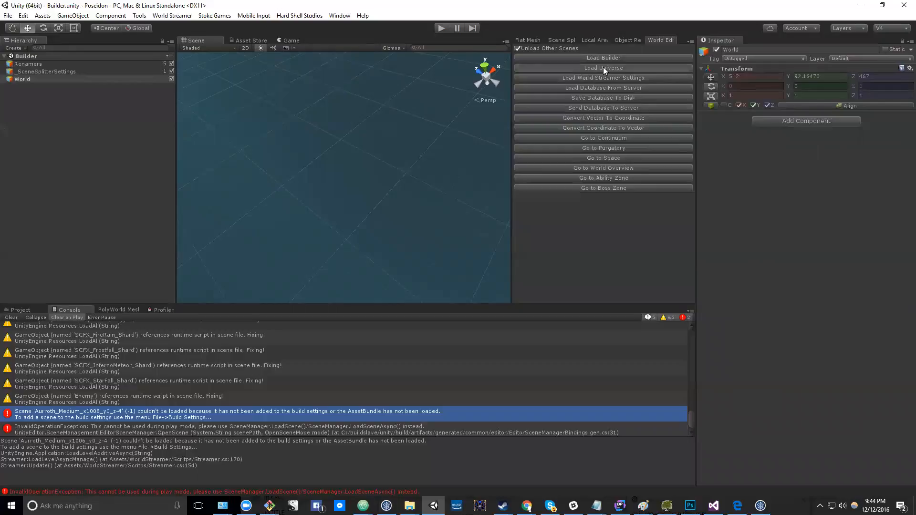
- Expand the Streamer object and select its _Streamer_Minor_Aurroth_Medium child to show the Streamer script settings
{"action": "left_click", "coordinate": [56, 78]}
{"action": "left_click", "coordinate": [49, 71]}
{"action": "left_click", "coordinate": [4, 71]}
{"action": "left_click", "coordinate": [71, 118]}
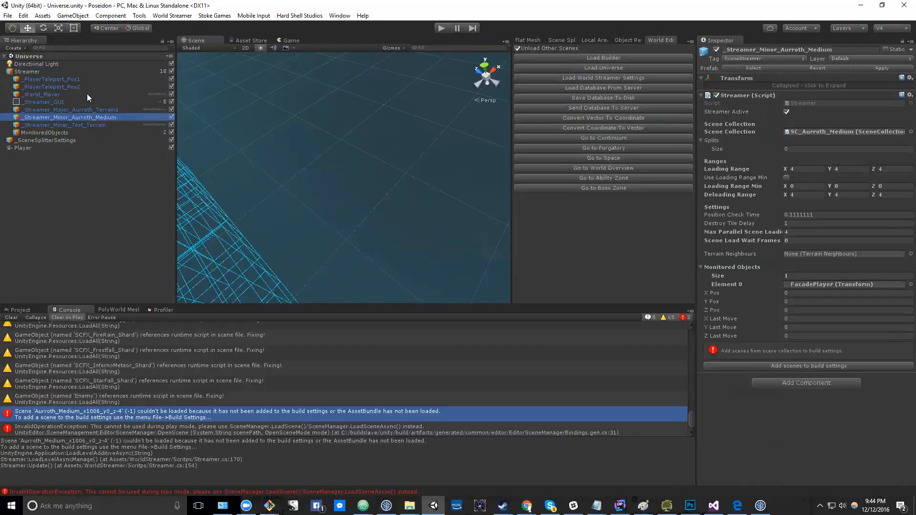
- Review the Scenes In Build list, and add the SC_Aurroth_Medium collection's scenes to the build settings
{"action": "left_click", "coordinate": [7, 15]}
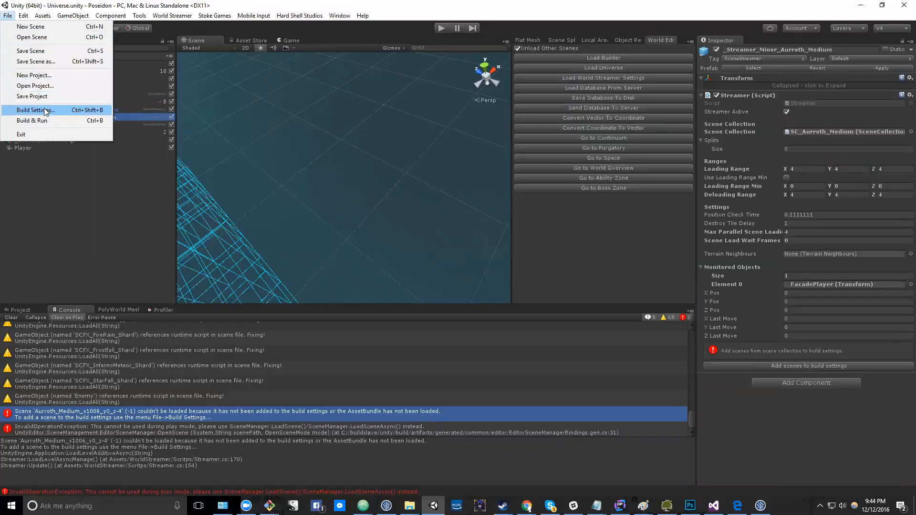
{"action": "left_click", "coordinate": [43, 110]}
{"action": "scroll", "coordinate": [446, 109], "scroll_direction": "down", "scroll_amount": 15}
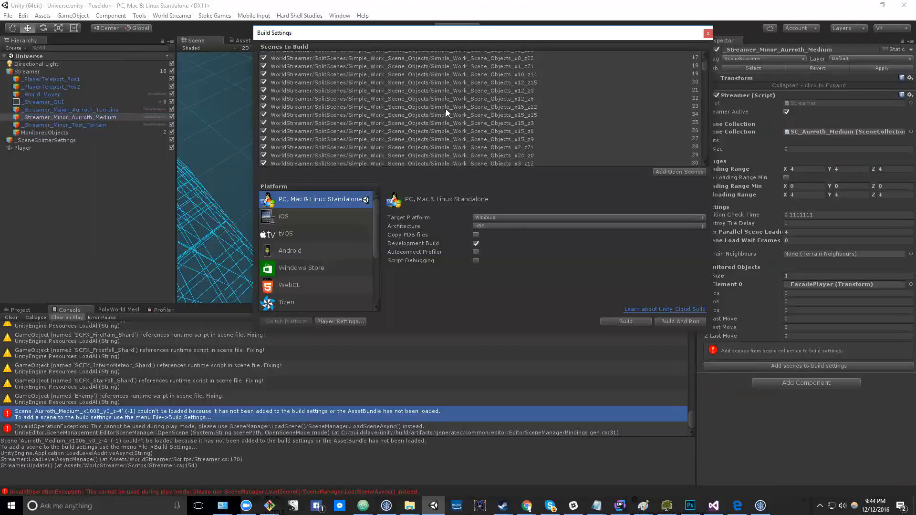
{"action": "scroll", "coordinate": [395, 114], "scroll_direction": "down", "scroll_amount": 2}
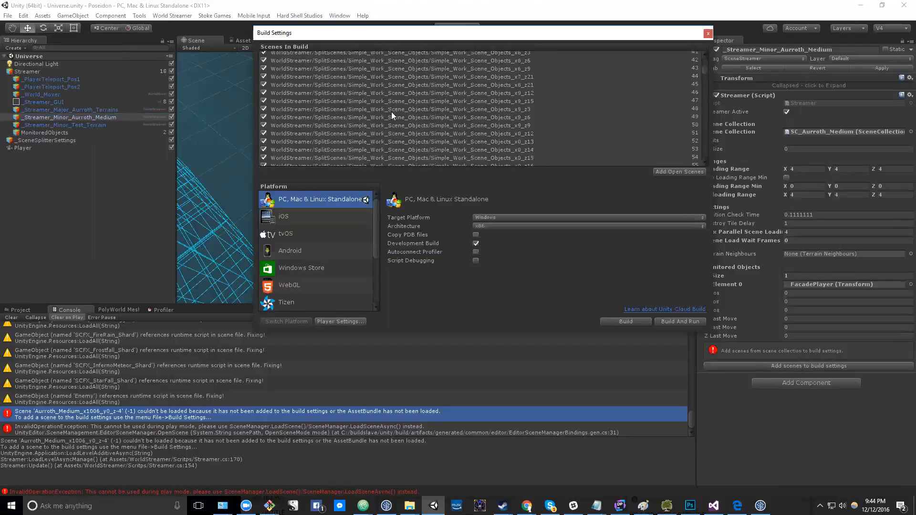
{"action": "left_click", "coordinate": [707, 35]}
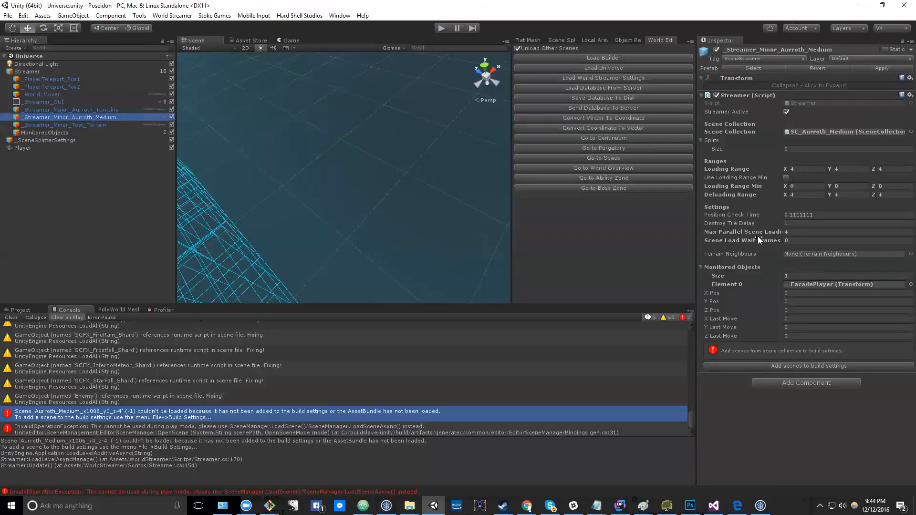
{"action": "left_click", "coordinate": [776, 366]}
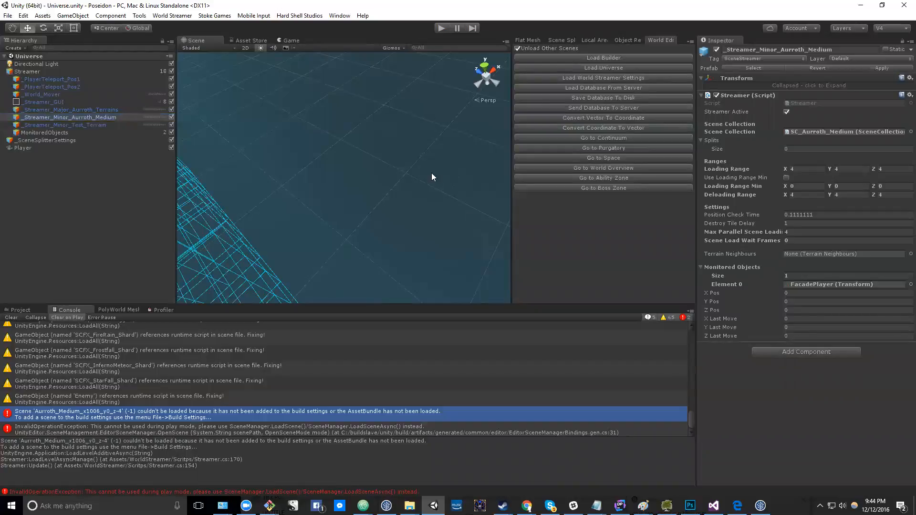
- Play-test the Universe scene by moving the player toward the new plane to check that Aurroth_Medium_x1006_y0_z-4 streams in, and end the test
{"action": "left_click", "coordinate": [442, 28]}
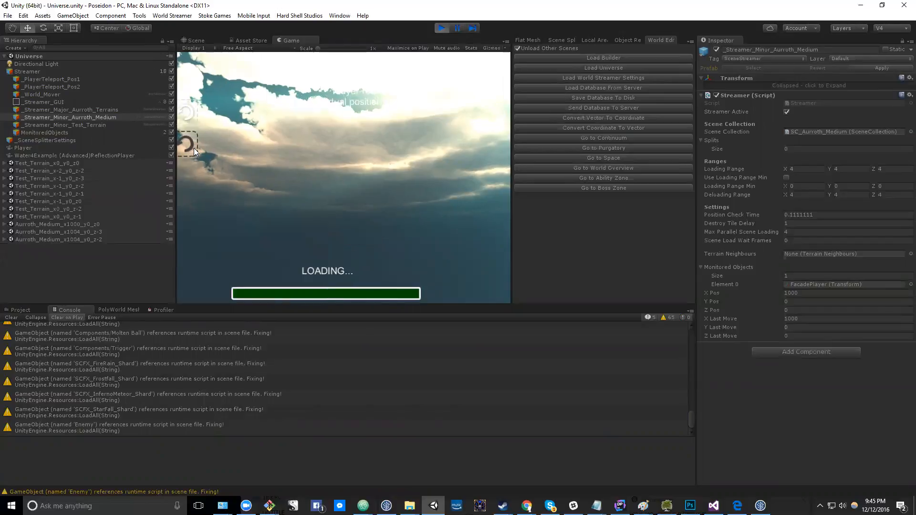
{"action": "key", "text": "w"}
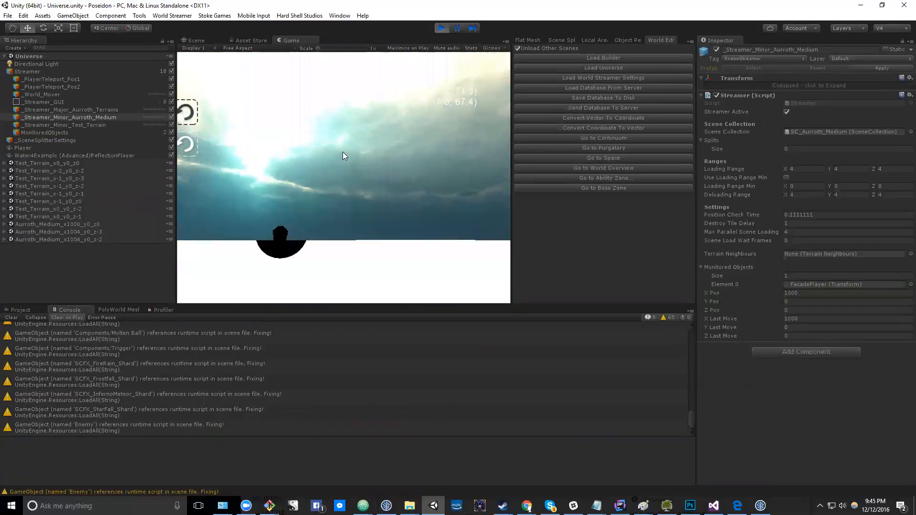
{"action": "key", "text": "w"}
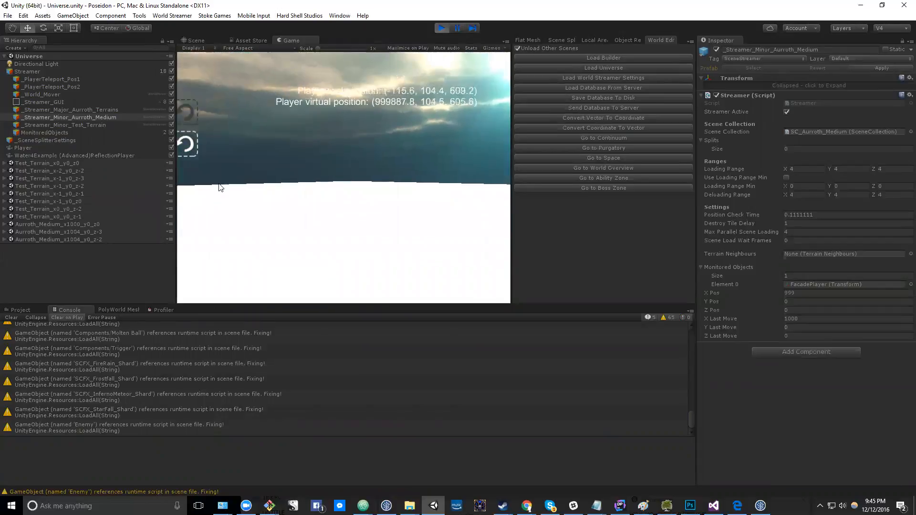
{"action": "key", "text": "w"}
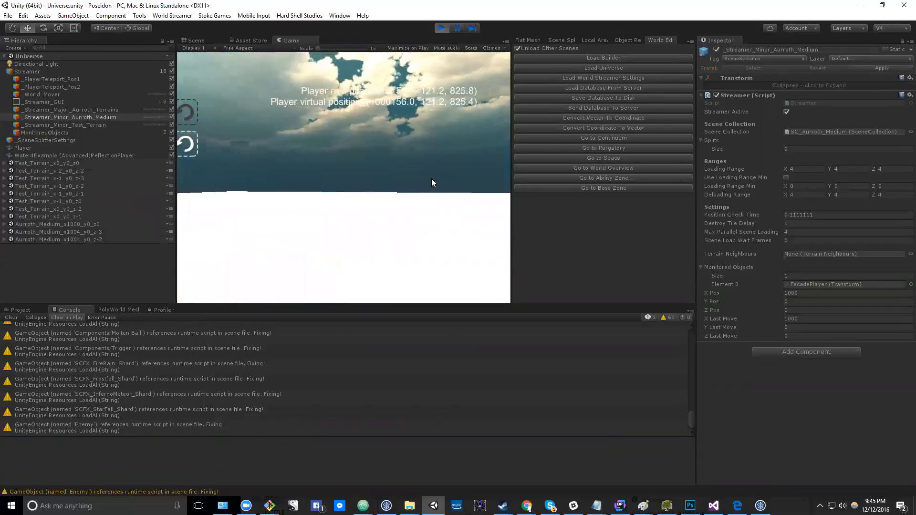
{"action": "key", "text": "w"}
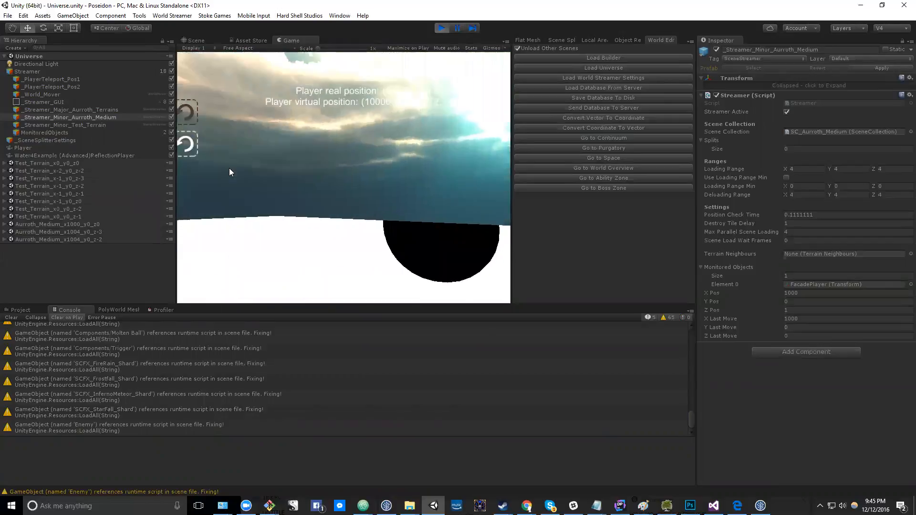
{"action": "key", "text": "w"}
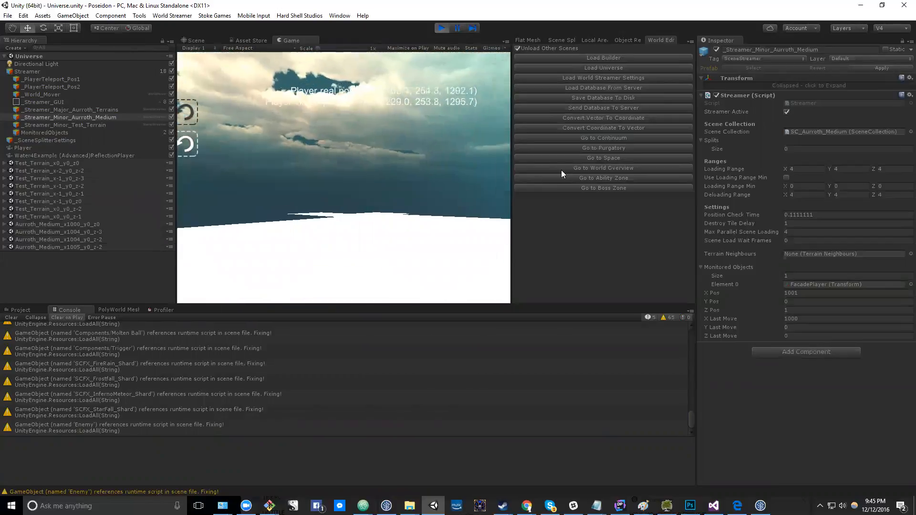
{"action": "key", "text": "w"}
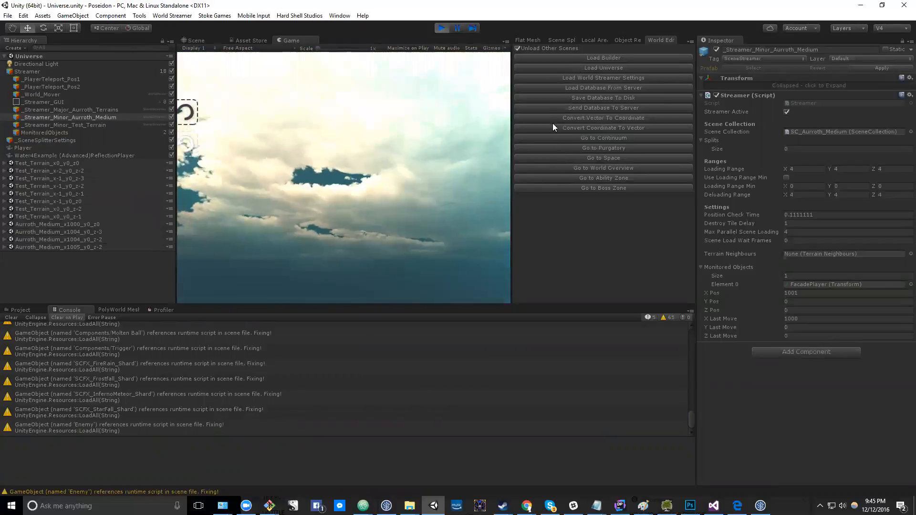
{"action": "key", "text": "w"}
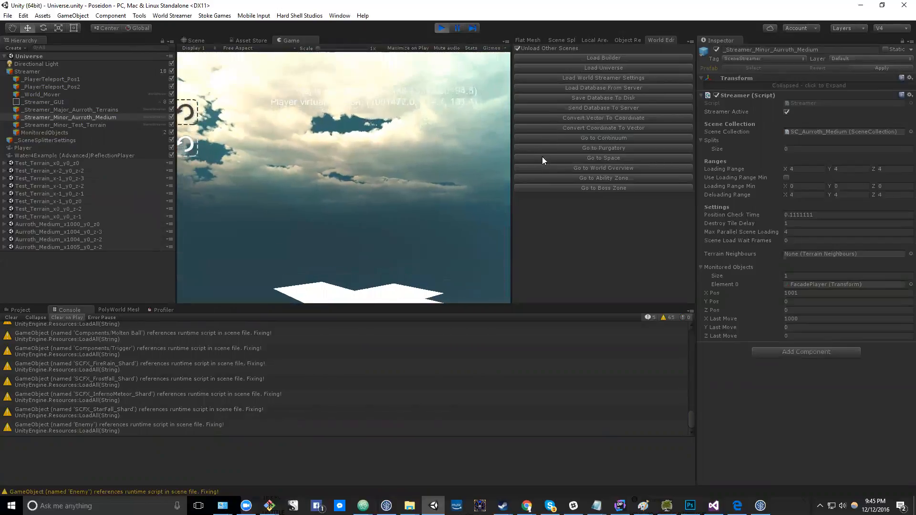
{"action": "key", "text": "w"}
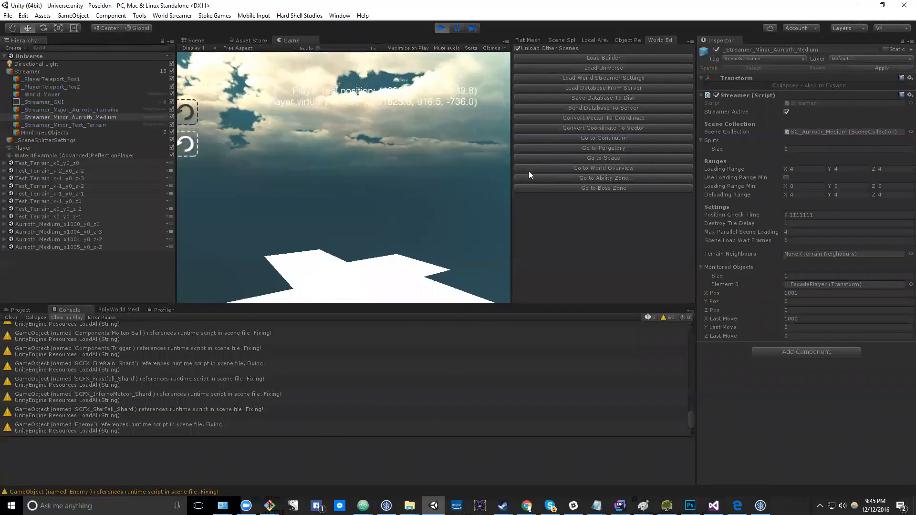
{"action": "key", "text": "w"}
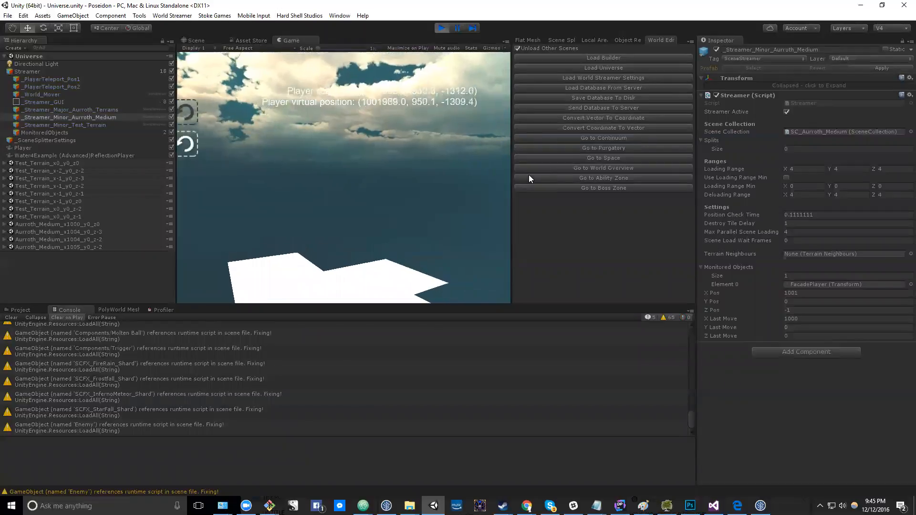
{"action": "key", "text": "w"}
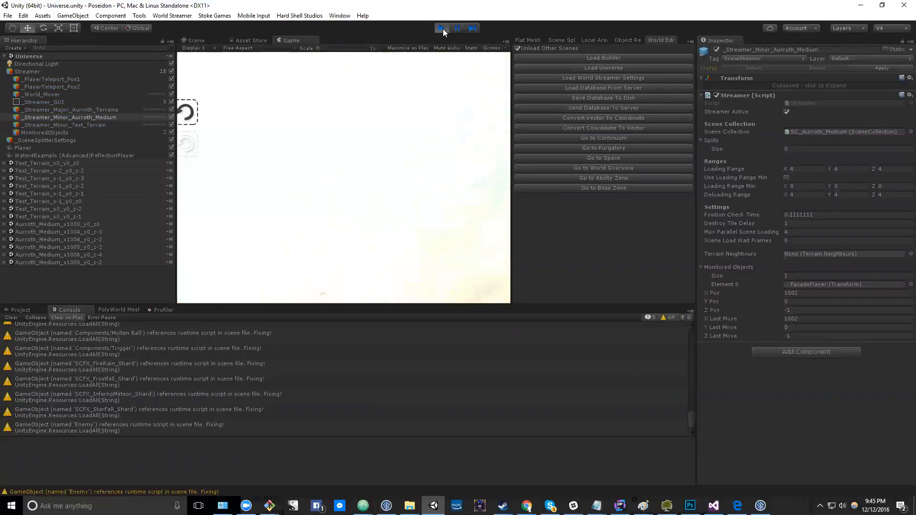
{"action": "left_click", "coordinate": [442, 28]}
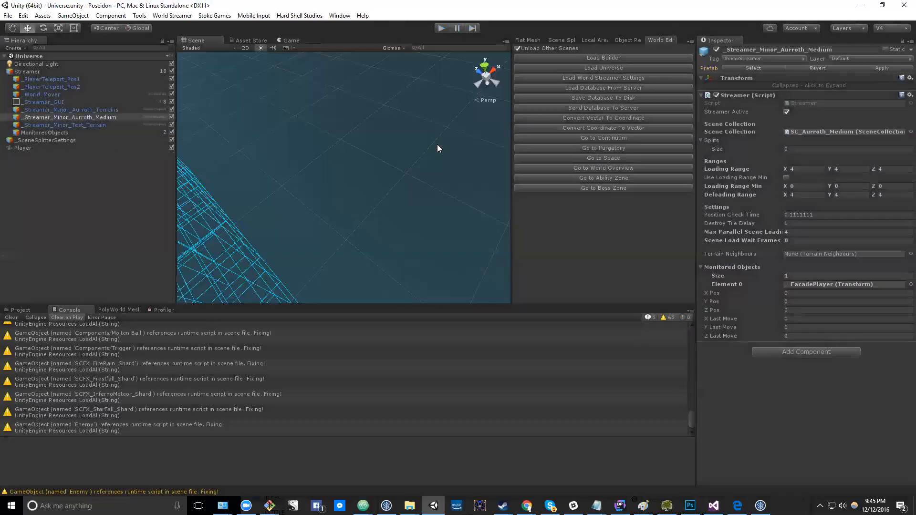
{"action": "left_click", "coordinate": [565, 39]}
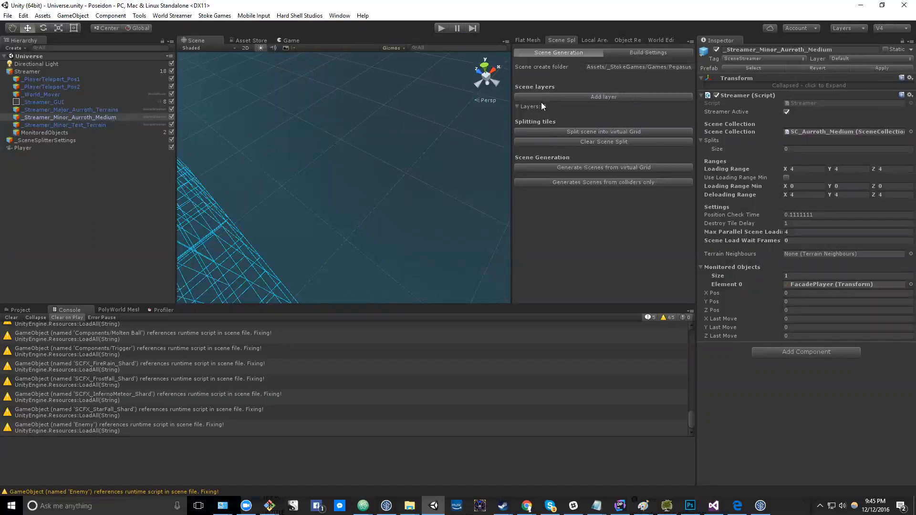
{"action": "left_click", "coordinate": [631, 38]}
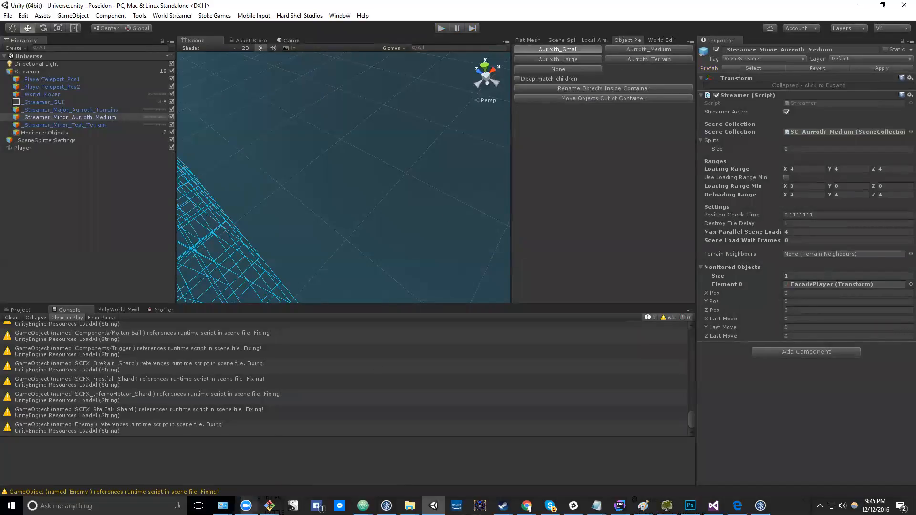
{"action": "left_click", "coordinate": [246, 505]}
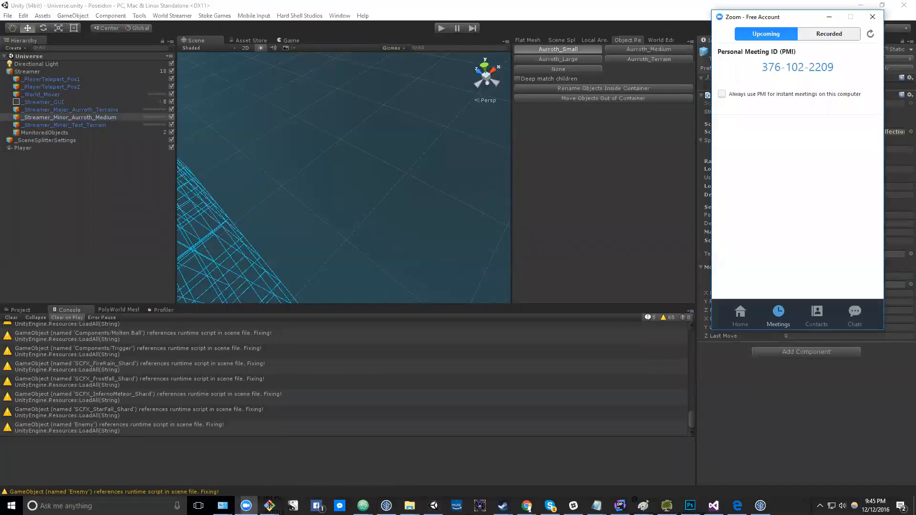